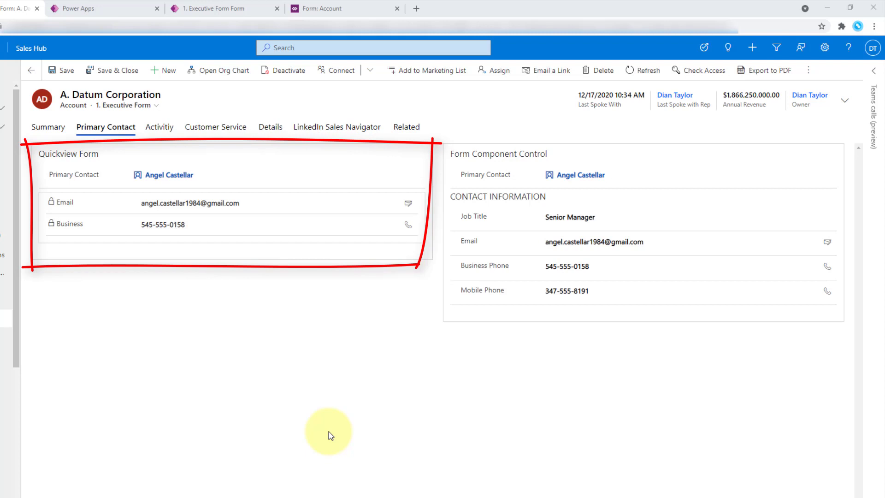
- Replace the primary contact in the Quickview Form section with the Fabrikam Robotics contact
{"action": "left_click", "coordinate": [203, 174]}
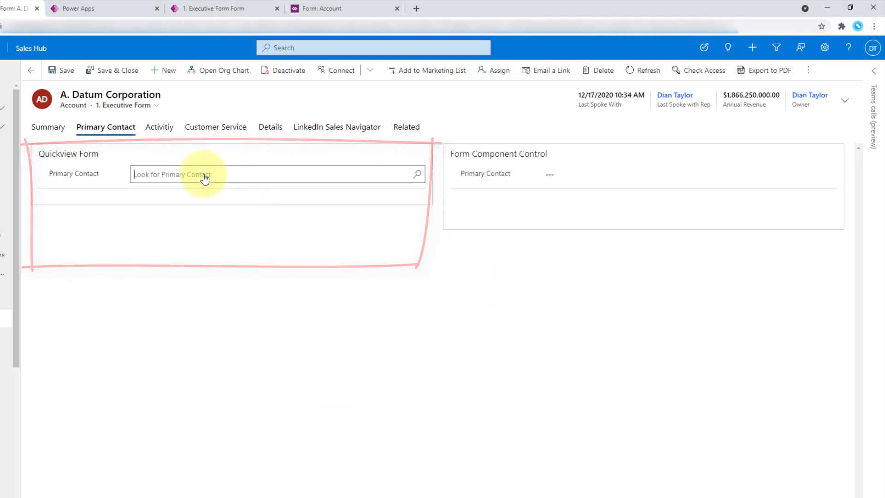
{"action": "left_click", "coordinate": [417, 175]}
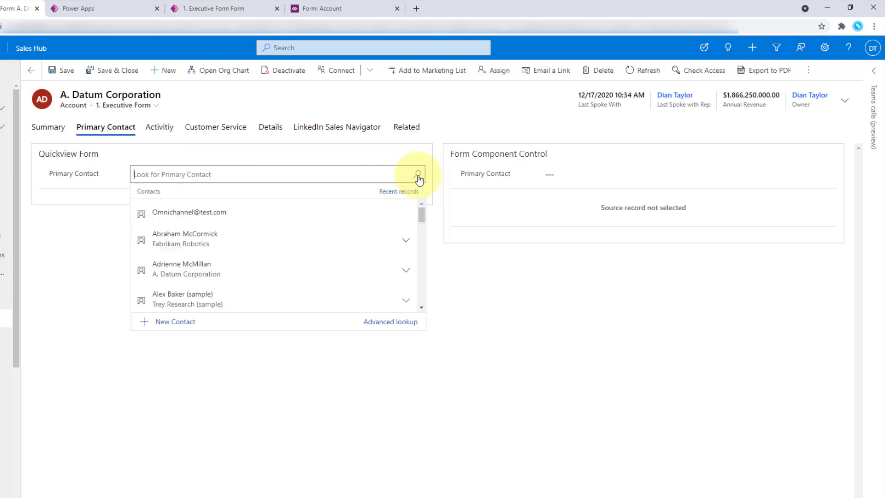
{"action": "left_click", "coordinate": [211, 241]}
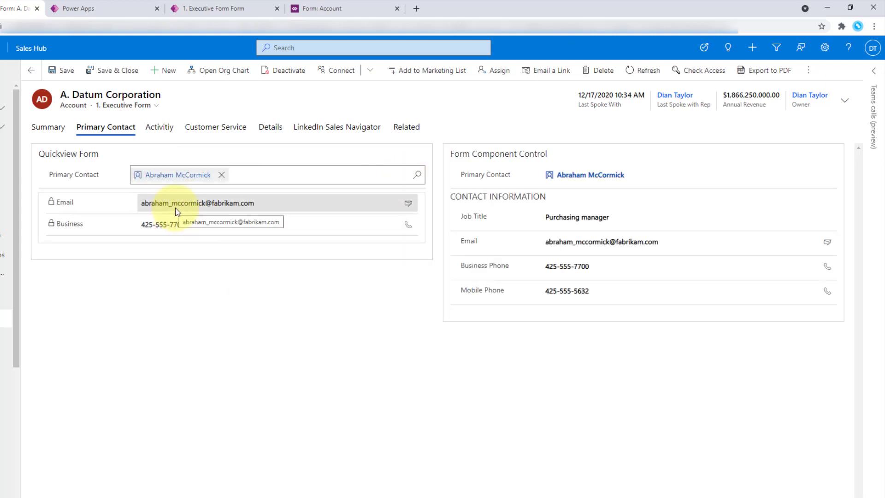
- Clear the primary contact in the Quickview Form section and look up the account's original contact again
{"action": "left_click", "coordinate": [222, 176]}
{"action": "type", "text": "an"}
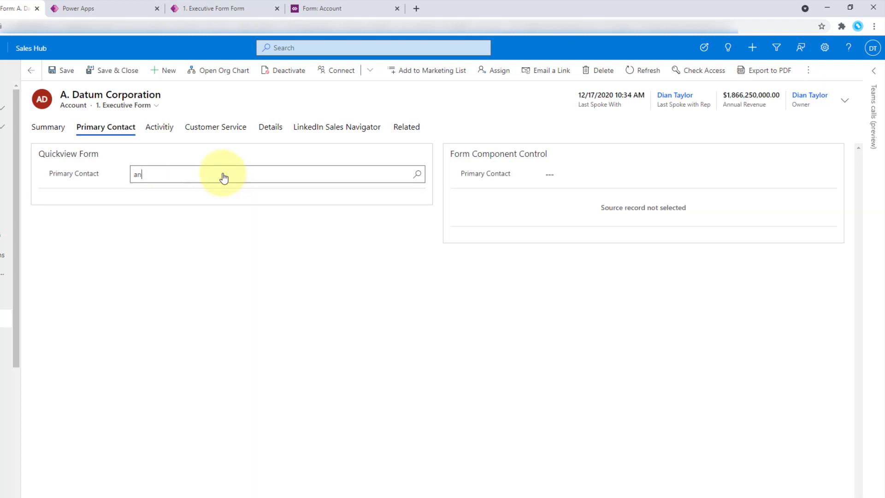
{"action": "type", "text": "ge"}
{"action": "left_click", "coordinate": [223, 218]}
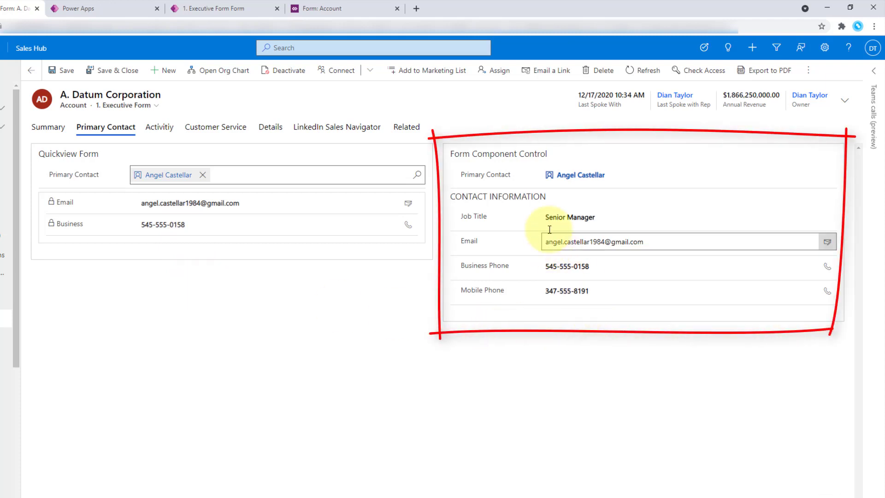
- Change the contact's job title in the Form Component Control section to "Sr. Manager" and save the record
{"action": "left_click", "coordinate": [610, 219]}
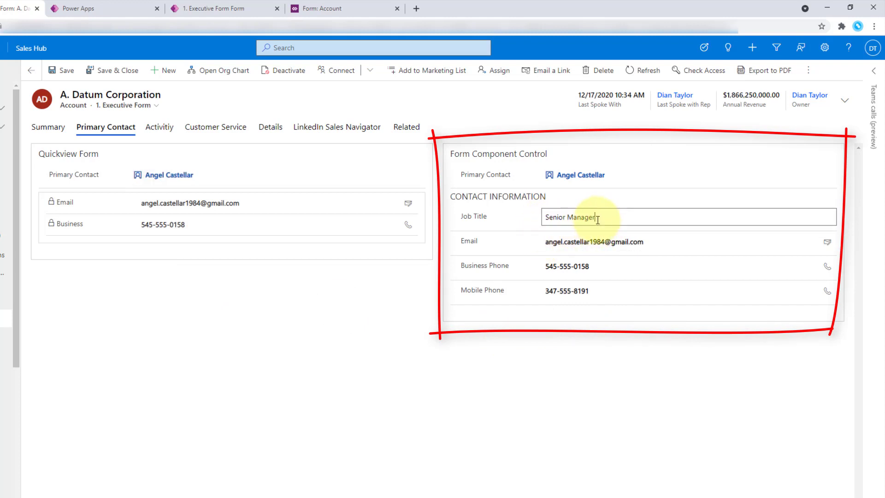
{"action": "double_click", "coordinate": [556, 216]}
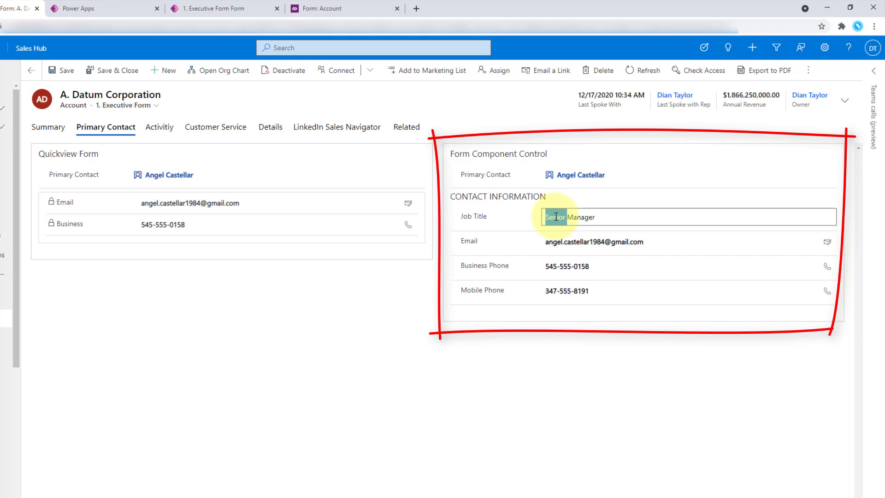
{"action": "key", "text": "BackSpace"}
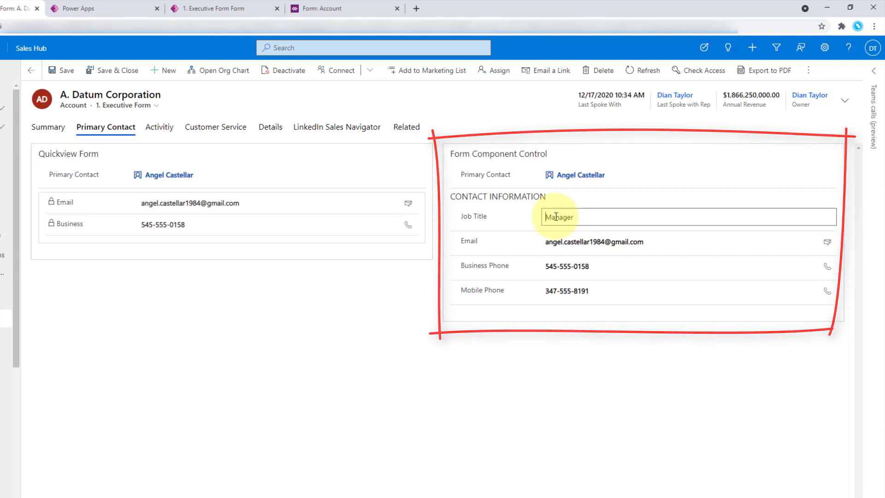
{"action": "type", "text": "Sr "}
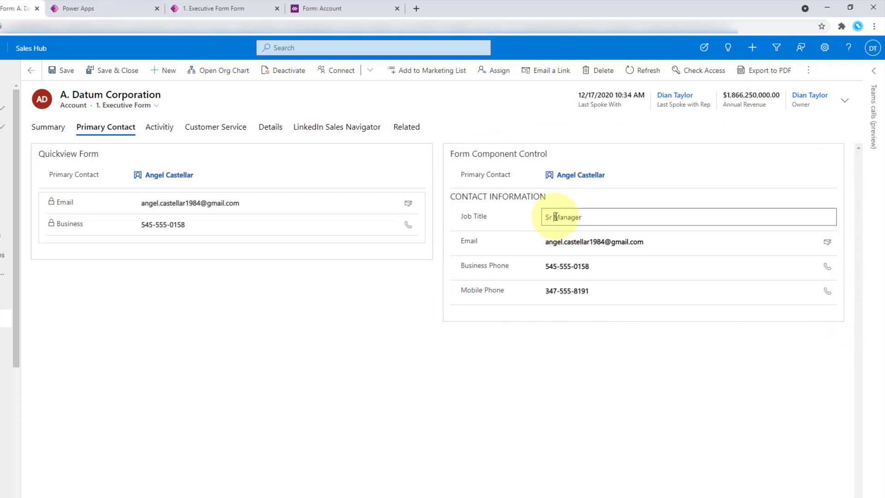
{"action": "type", "text": "."}
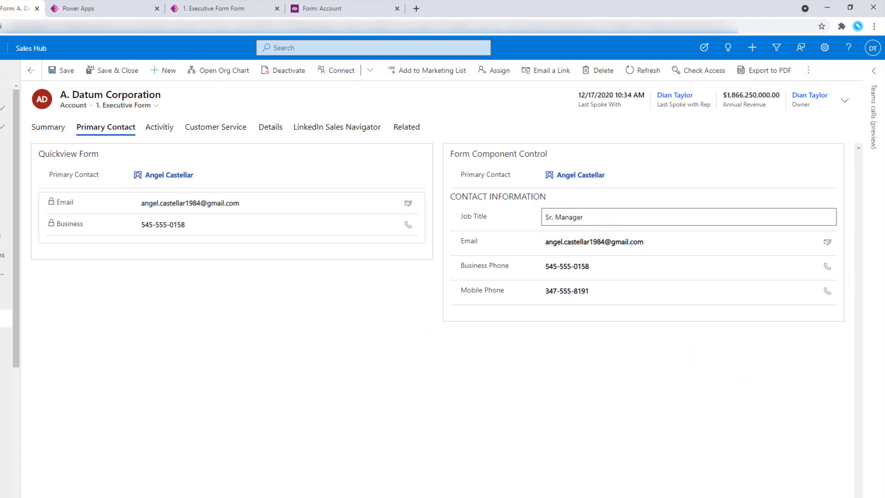
{"action": "key", "text": "ctrl+s"}
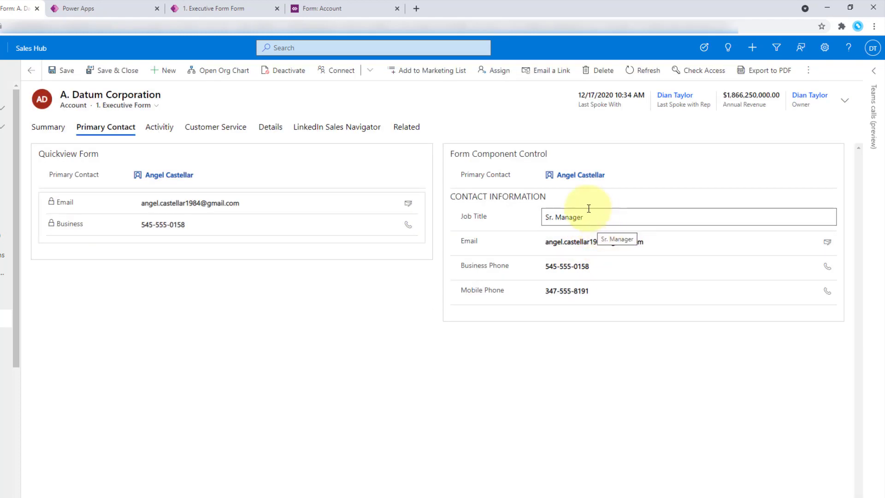
- Open the primary contact's record to check the job title, and return to the A. Datum Corporation account
{"action": "left_click", "coordinate": [576, 177]}
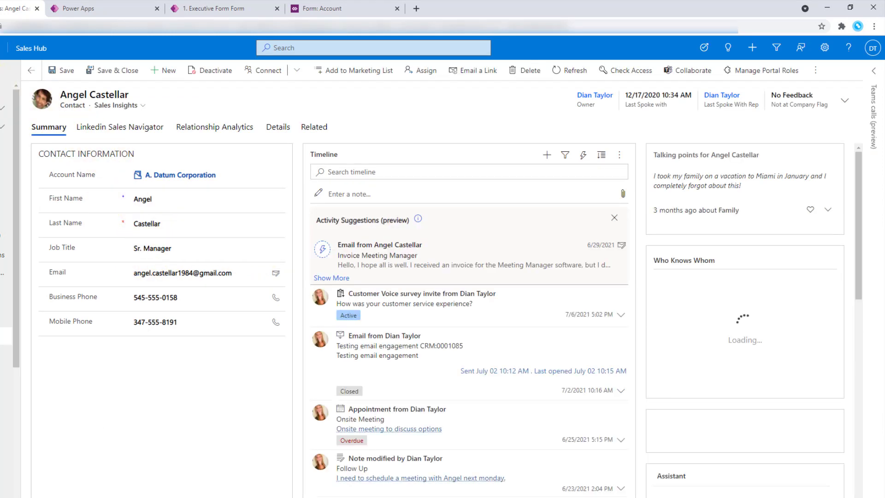
{"action": "left_click", "coordinate": [180, 175]}
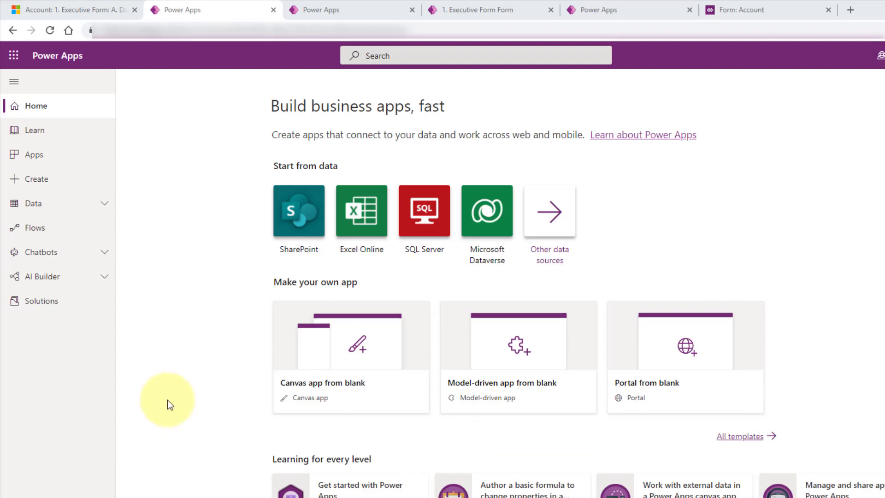
- In Power Apps, list the Account table's forms and bring up the 1. Executive Form in the form editor
{"action": "left_click", "coordinate": [104, 204]}
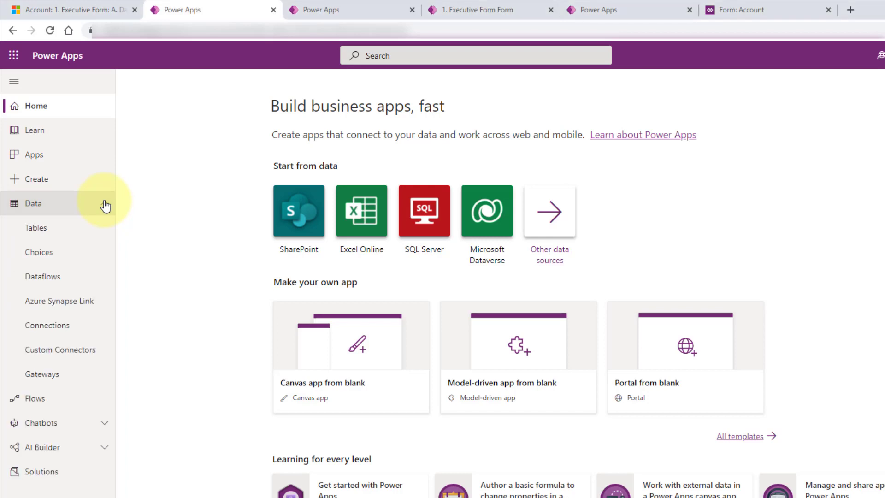
{"action": "left_click", "coordinate": [49, 233]}
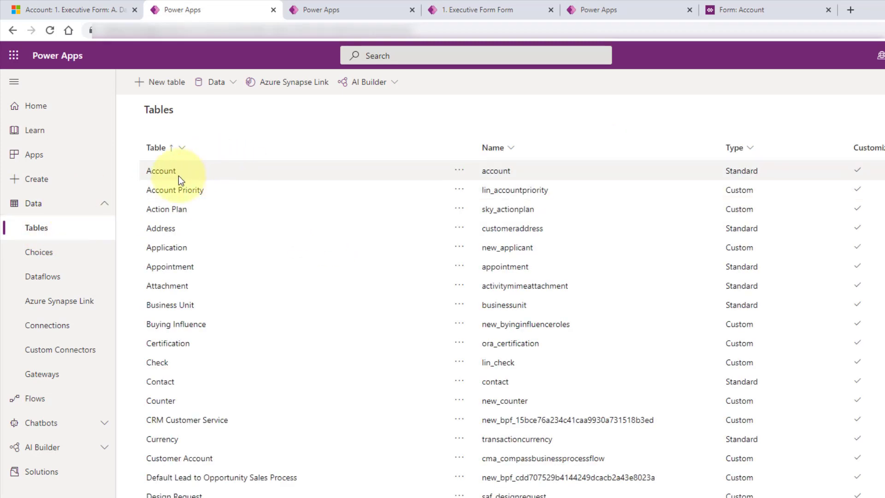
{"action": "left_click", "coordinate": [160, 172]}
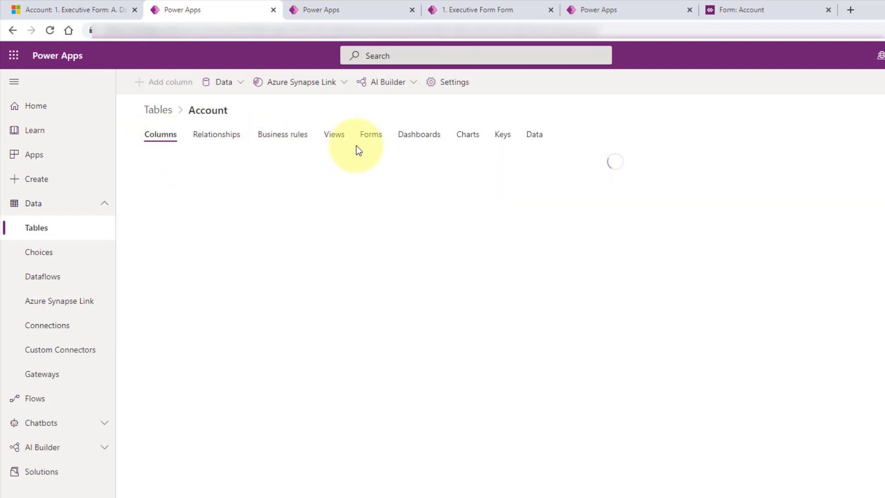
{"action": "left_click", "coordinate": [370, 137]}
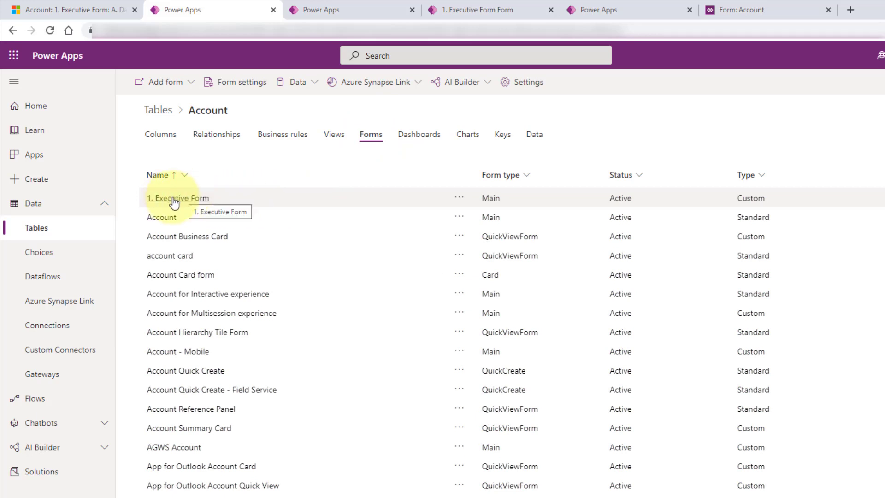
{"action": "left_click", "coordinate": [464, 10]}
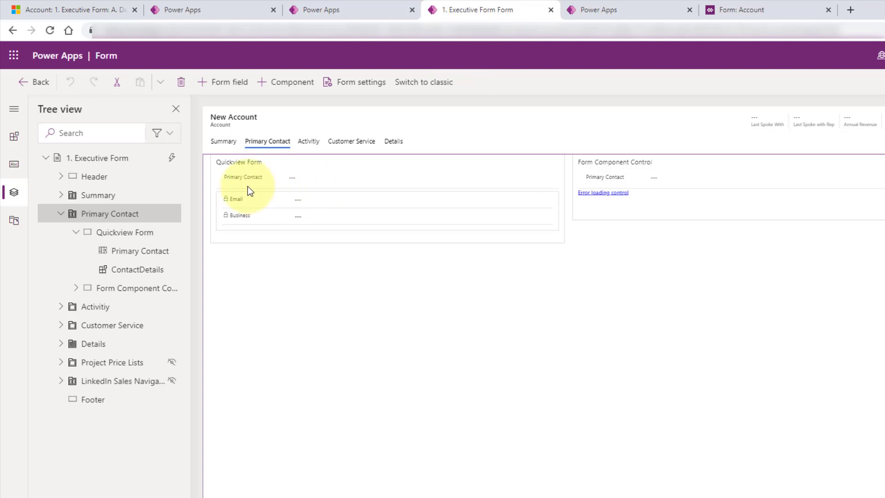
- Inspect the lookup and contact form choices of the ContactDetails quick view in the Quickview Form section
{"action": "left_click", "coordinate": [263, 205]}
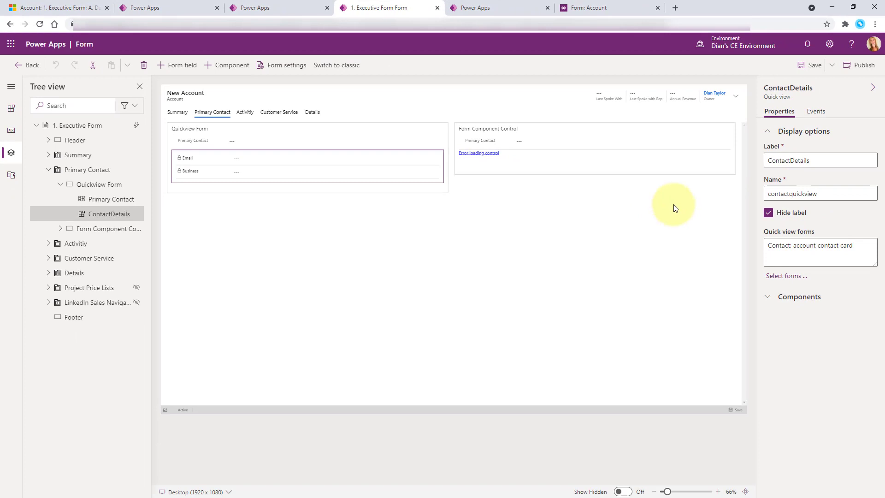
{"action": "left_click", "coordinate": [788, 276]}
{"action": "left_click", "coordinate": [704, 262]}
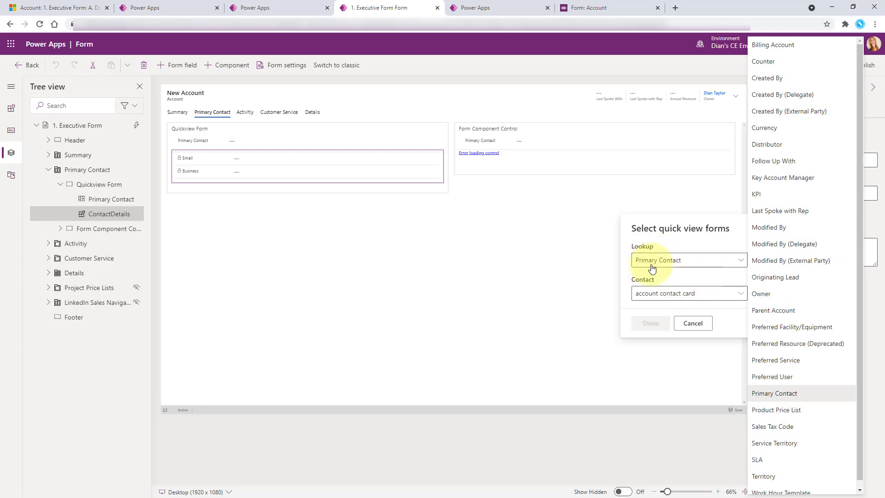
{"action": "left_click", "coordinate": [732, 293]}
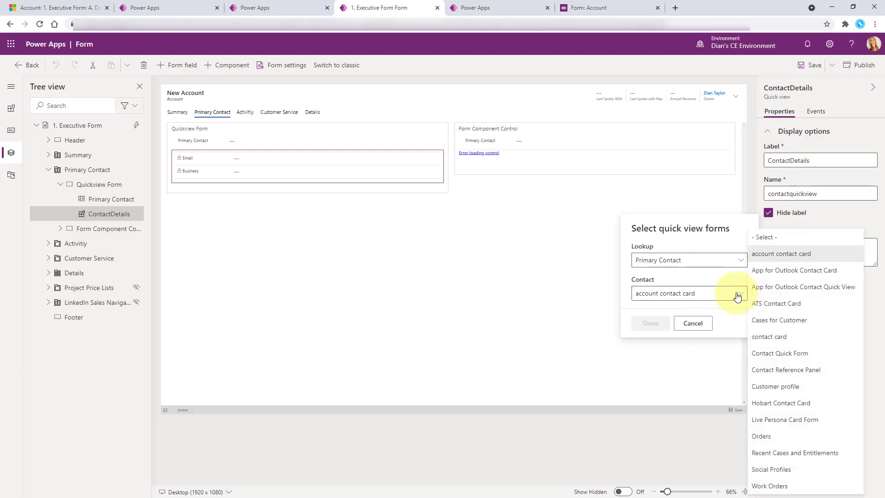
{"action": "left_click", "coordinate": [702, 279]}
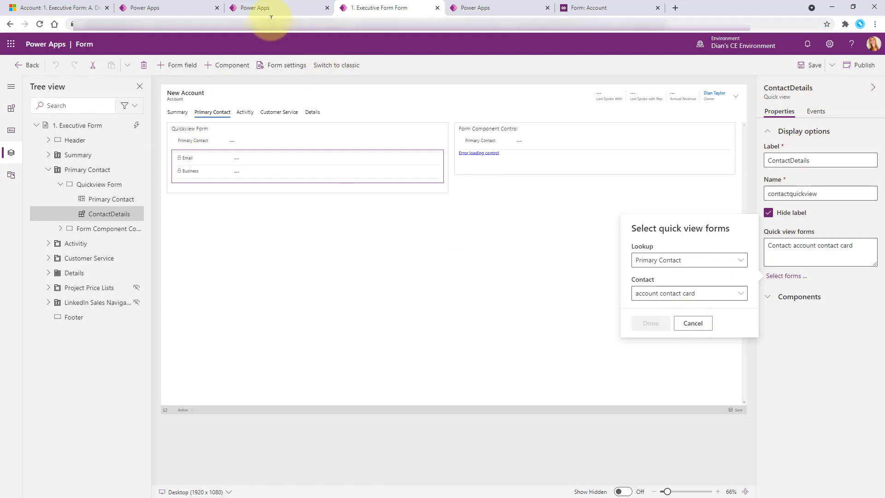
- Examine the QuickViewForm, Card and Main form types among the Account forms, and return to the account record in Dynamics 365
{"action": "left_click", "coordinate": [161, 11]}
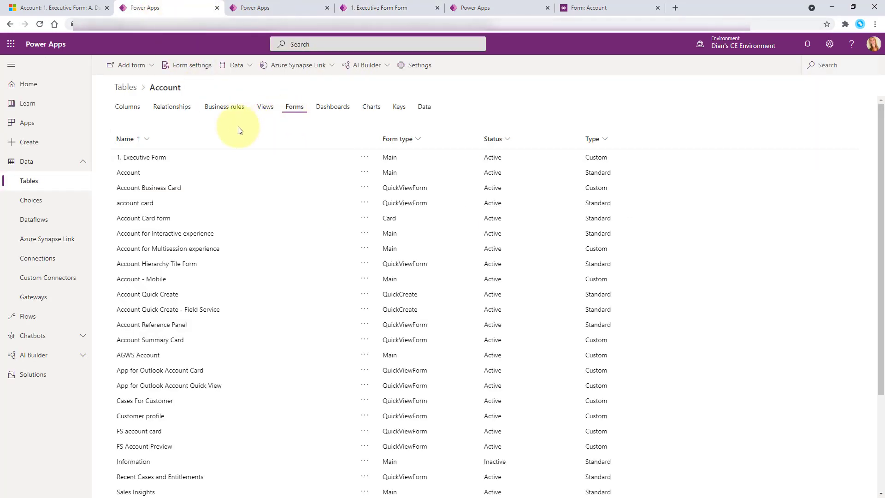
{"action": "left_click", "coordinate": [389, 187]}
{"action": "double_click", "coordinate": [388, 187]}
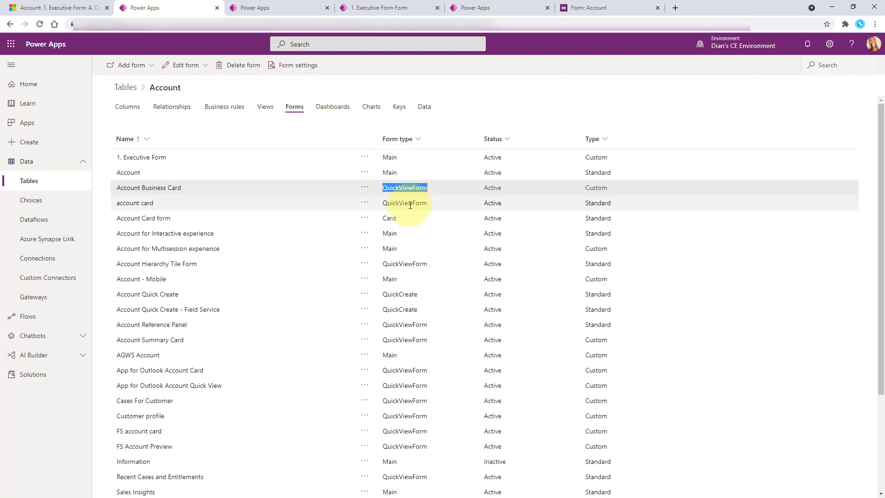
{"action": "double_click", "coordinate": [384, 218]}
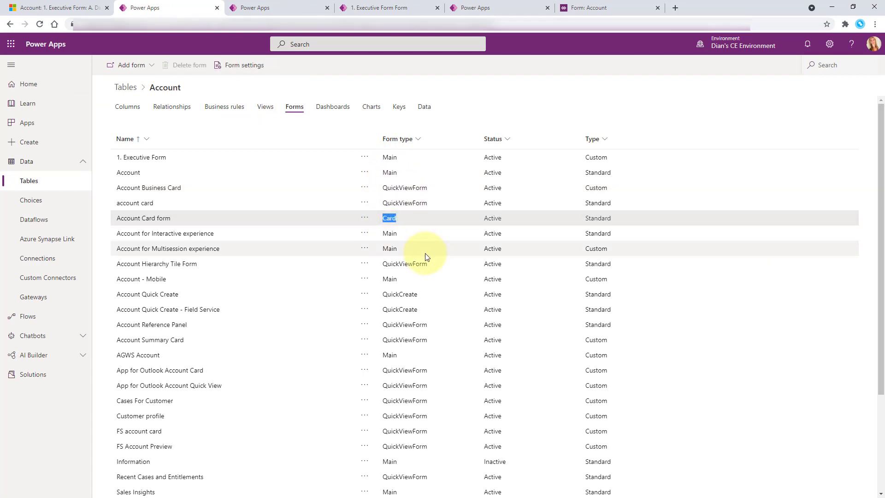
{"action": "double_click", "coordinate": [388, 233]}
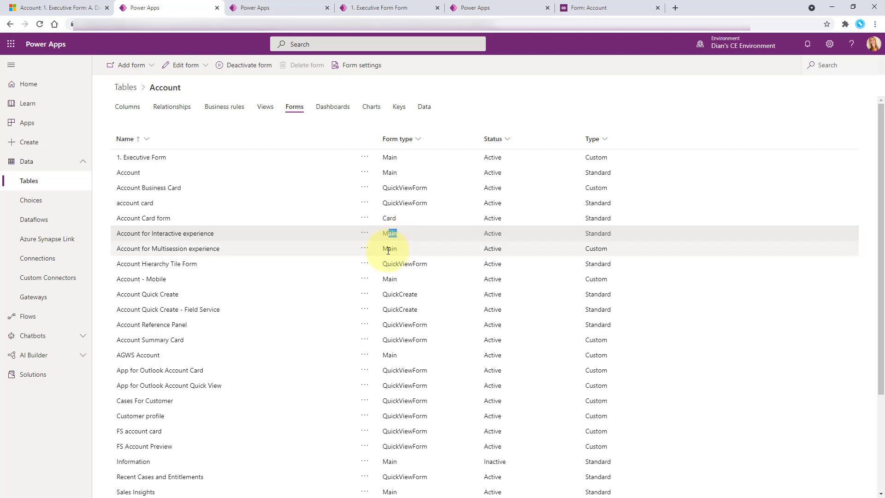
{"action": "double_click", "coordinate": [391, 249]}
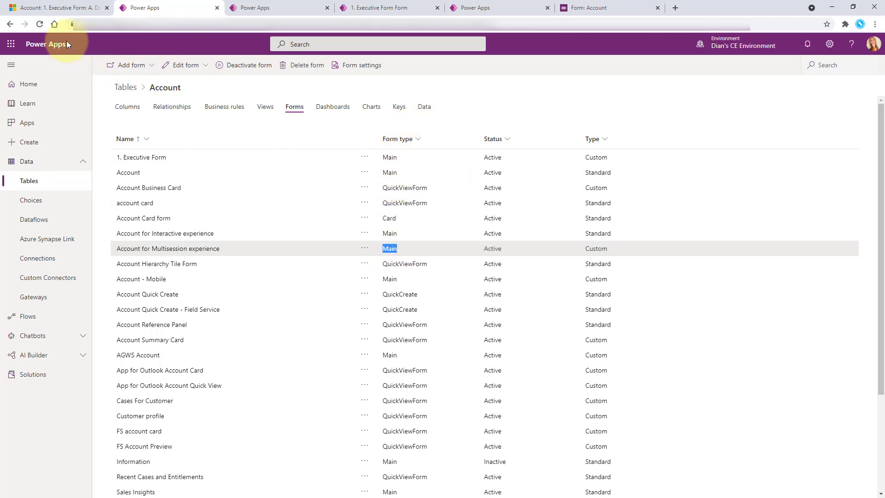
{"action": "left_click", "coordinate": [62, 8]}
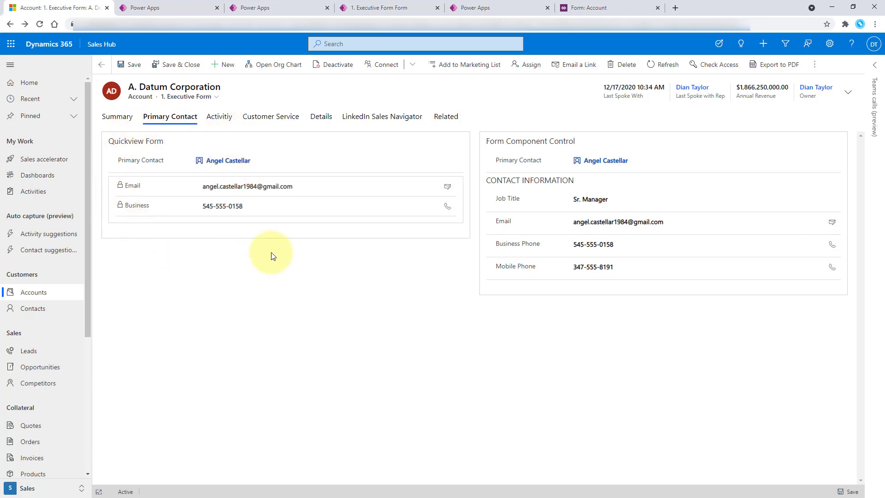
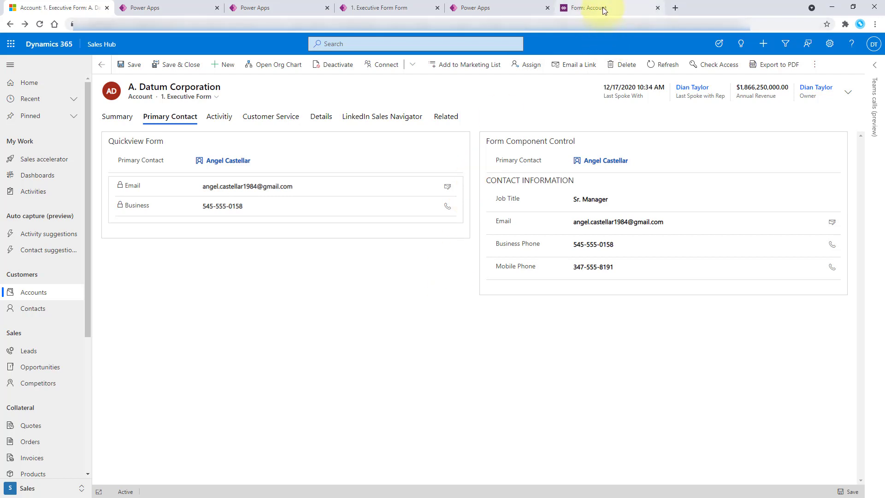
- Delete the form component and the Primary Contact field from the Form Component Control section of the 1. Executive Form, and save the form
{"action": "left_click", "coordinate": [369, 8]}
{"action": "left_click", "coordinate": [555, 154]}
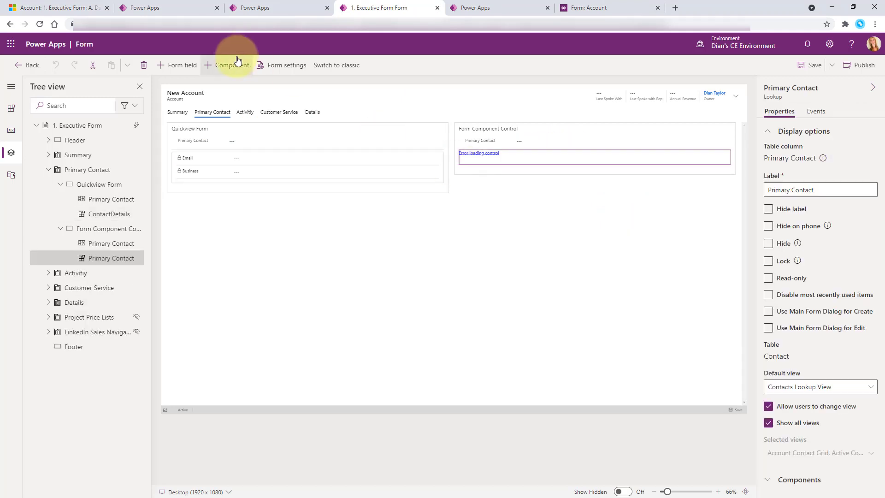
{"action": "left_click", "coordinate": [143, 66]}
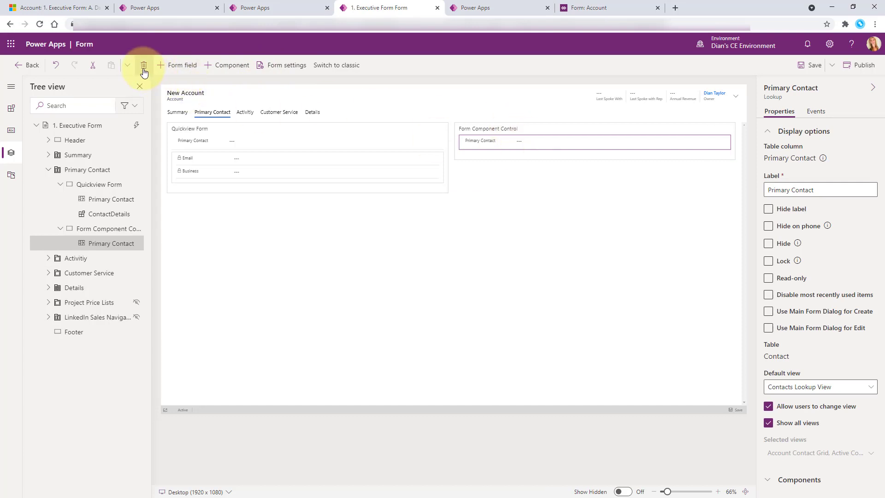
{"action": "left_click", "coordinate": [143, 69]}
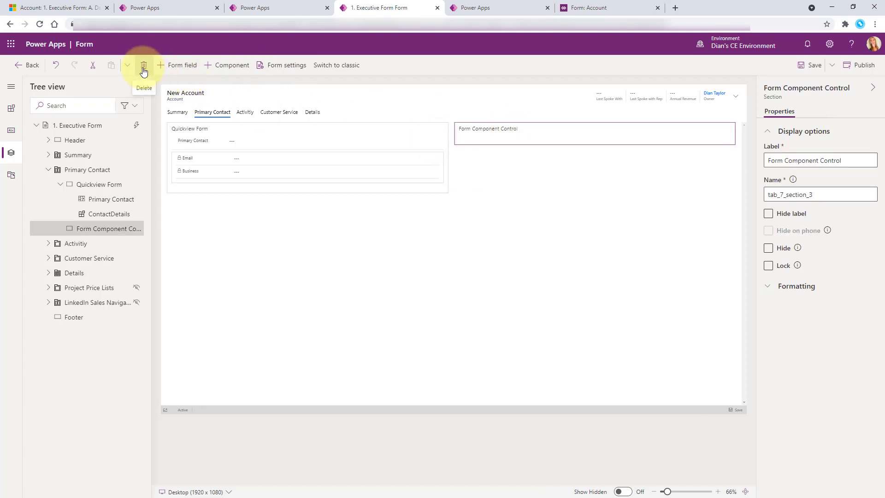
{"action": "left_click", "coordinate": [812, 67]}
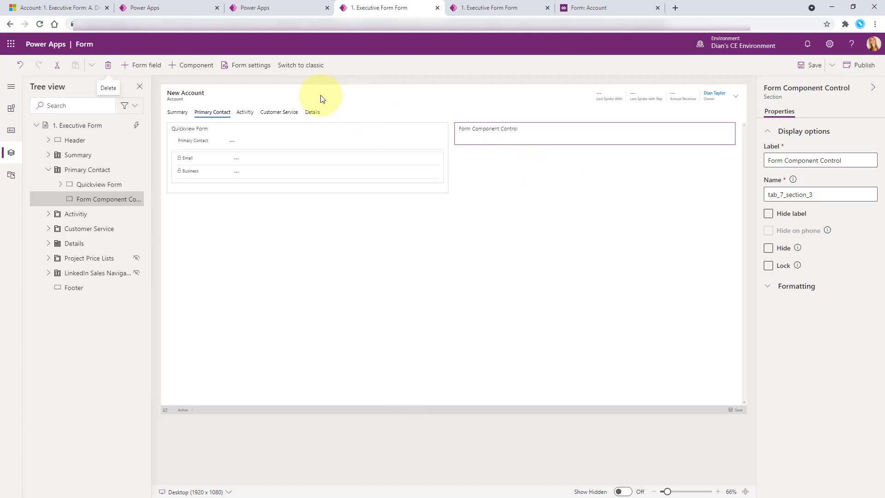
- In Power Apps, list the Contact table's forms and add a new main form to it
{"action": "left_click", "coordinate": [165, 10]}
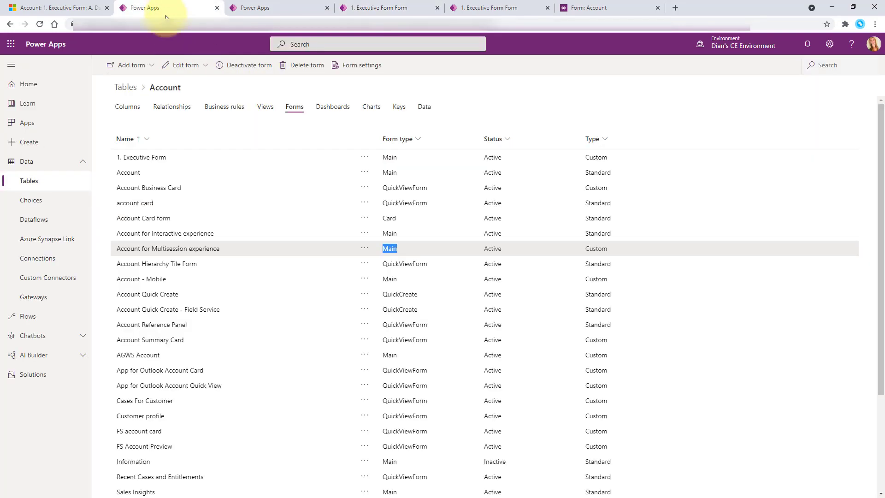
{"action": "left_click", "coordinate": [66, 180]}
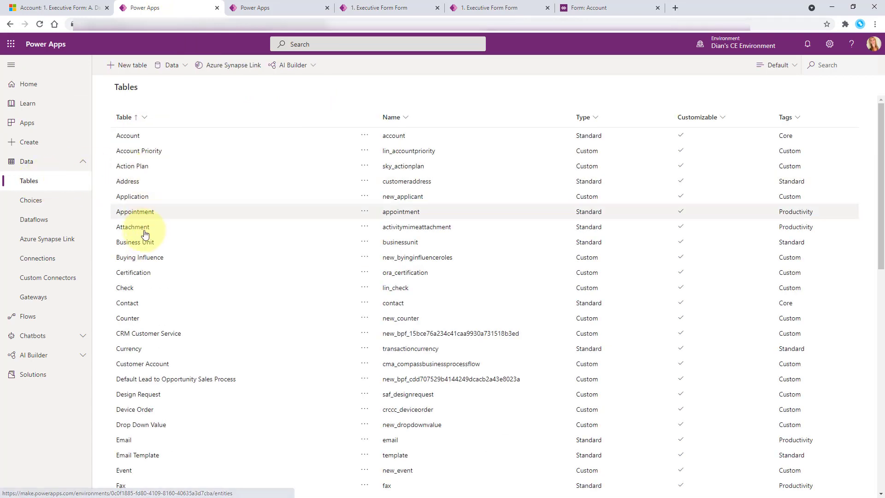
{"action": "left_click", "coordinate": [131, 304]}
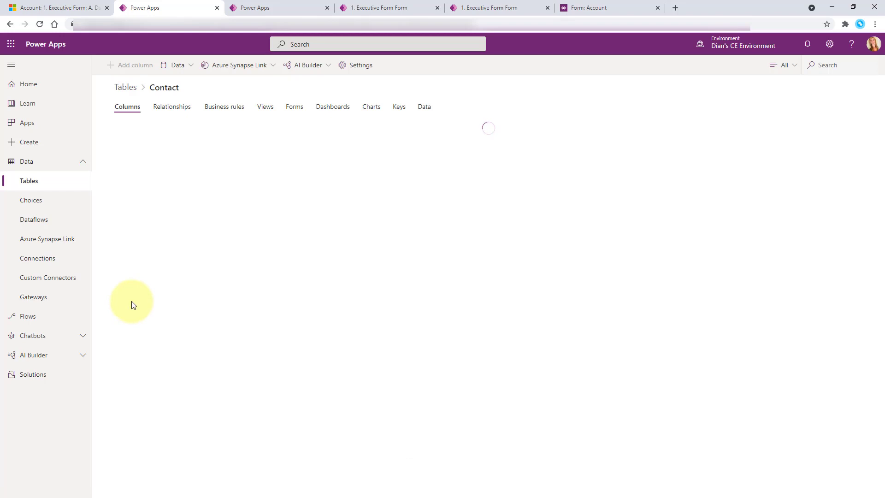
{"action": "left_click", "coordinate": [297, 108]}
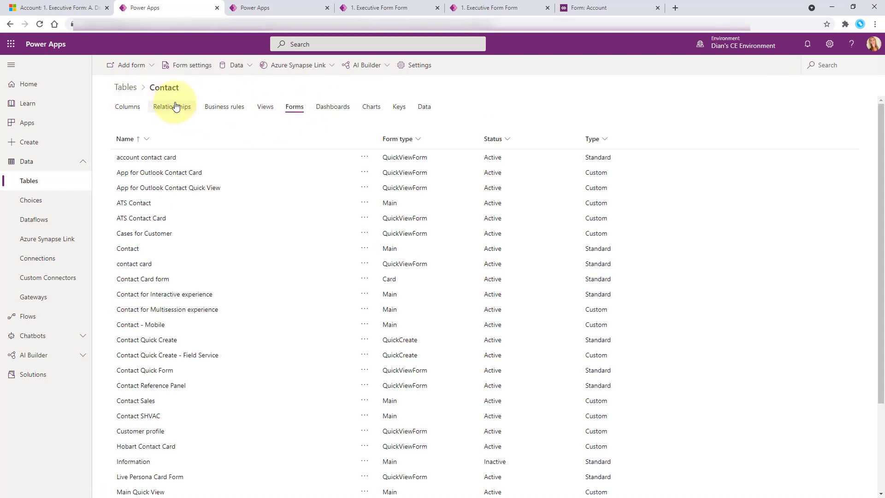
{"action": "left_click", "coordinate": [150, 67]}
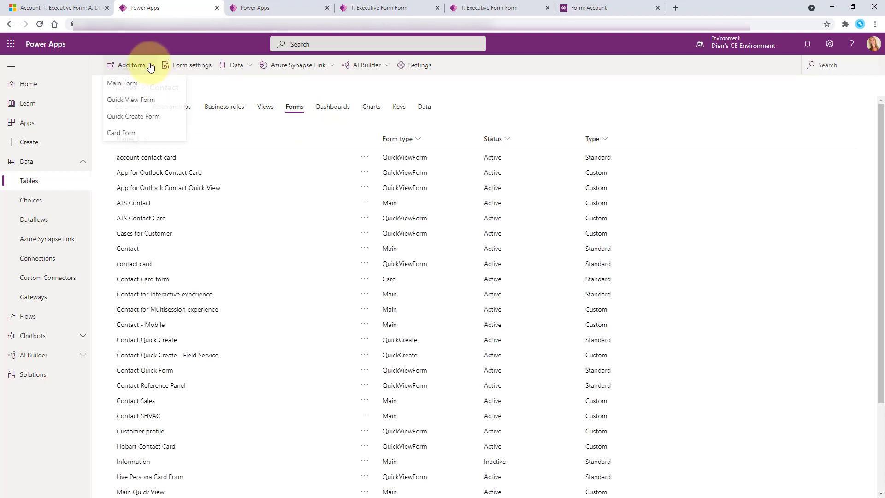
{"action": "left_click", "coordinate": [120, 85]}
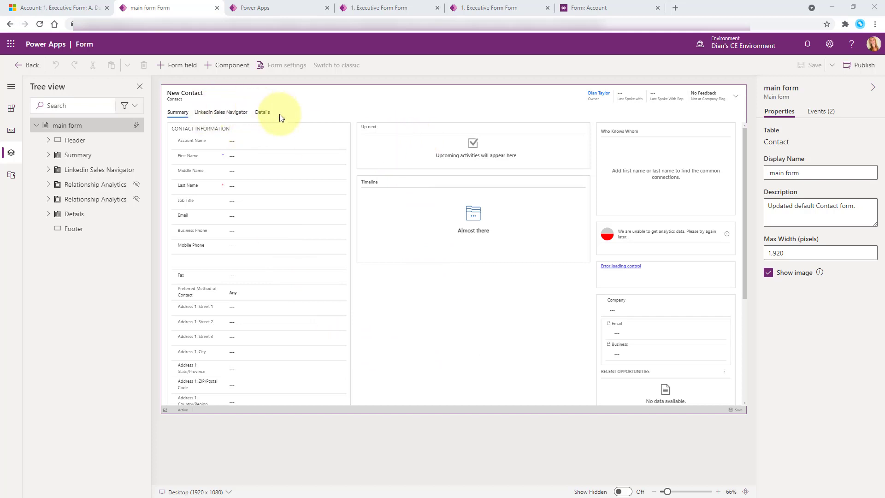
- Delete the LinkedIn Sales Navigator, Details and both hidden Relationship Analytics tabs from the new contact main form
{"action": "left_click", "coordinate": [228, 112]}
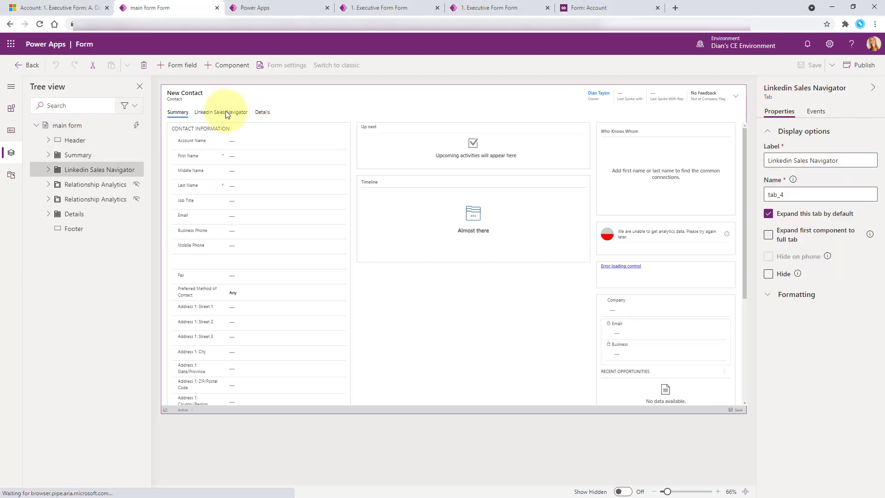
{"action": "left_click", "coordinate": [144, 65]}
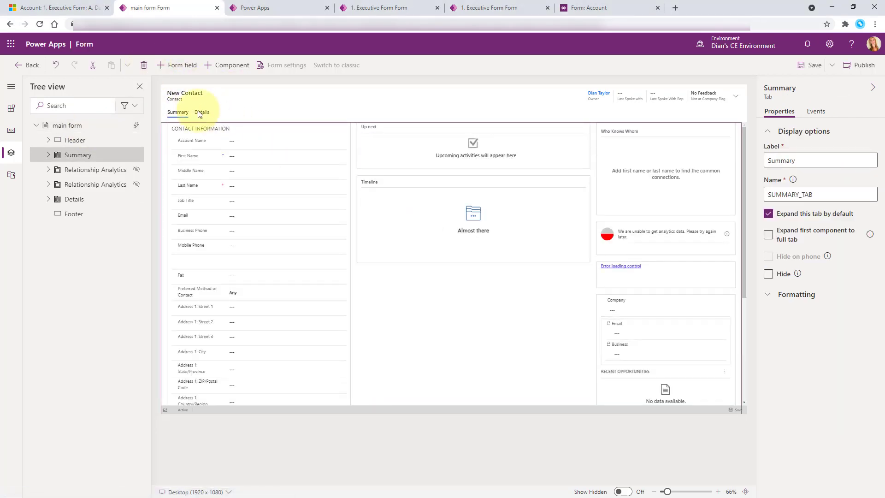
{"action": "left_click", "coordinate": [202, 112]}
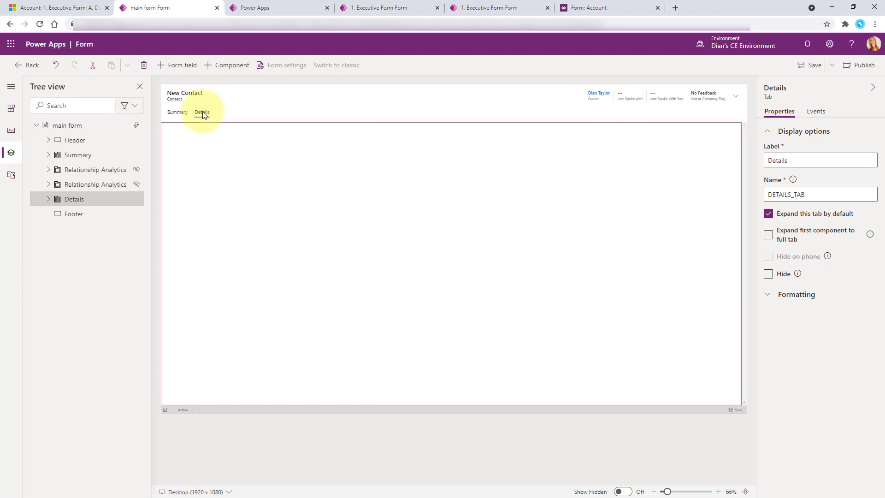
{"action": "left_click", "coordinate": [143, 65]}
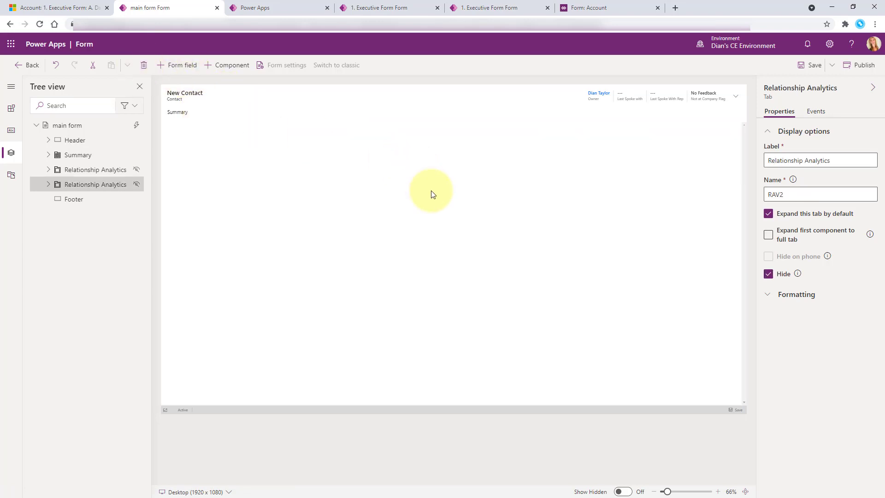
{"action": "left_click", "coordinate": [144, 65]}
{"action": "left_click", "coordinate": [145, 66]}
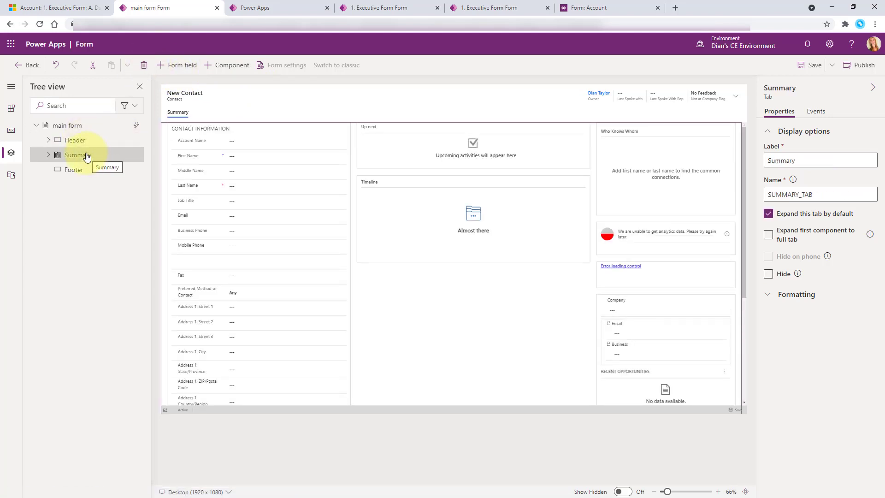
- Set the Summary tab's layout to 1 column
{"action": "left_click", "coordinate": [795, 295]}
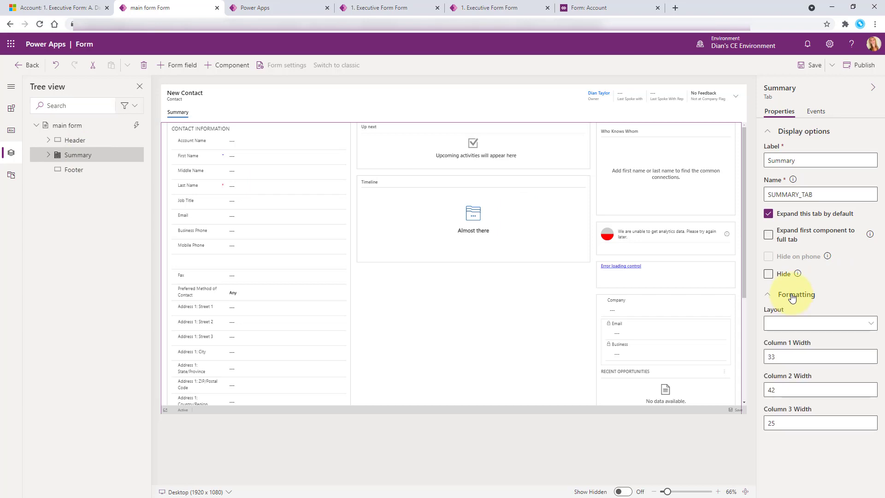
{"action": "left_click", "coordinate": [798, 321]}
{"action": "left_click", "coordinate": [791, 352]}
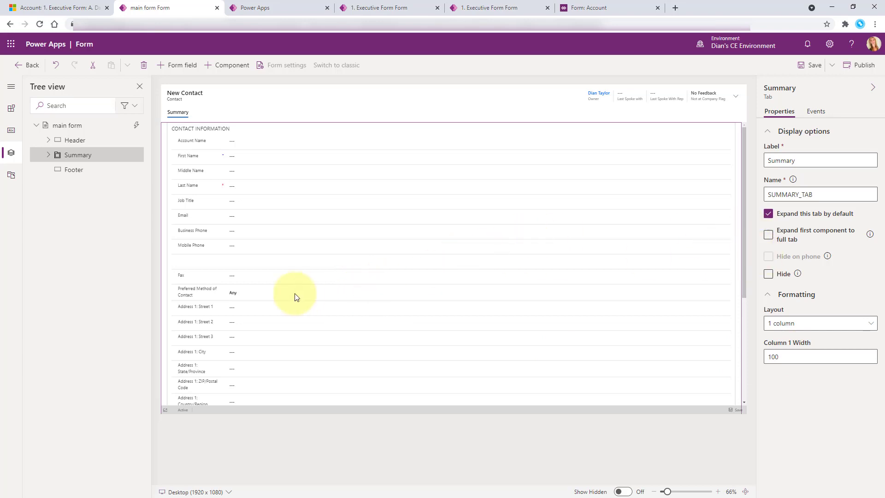
- Delete the Account Name field from the Contact Information section and hide the Last Name field whose label is hidden
{"action": "left_click", "coordinate": [193, 141]}
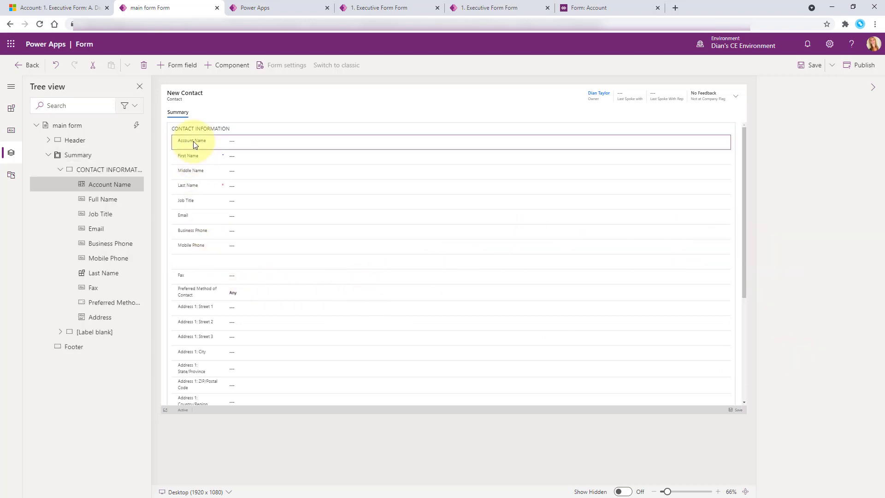
{"action": "left_click", "coordinate": [145, 65]}
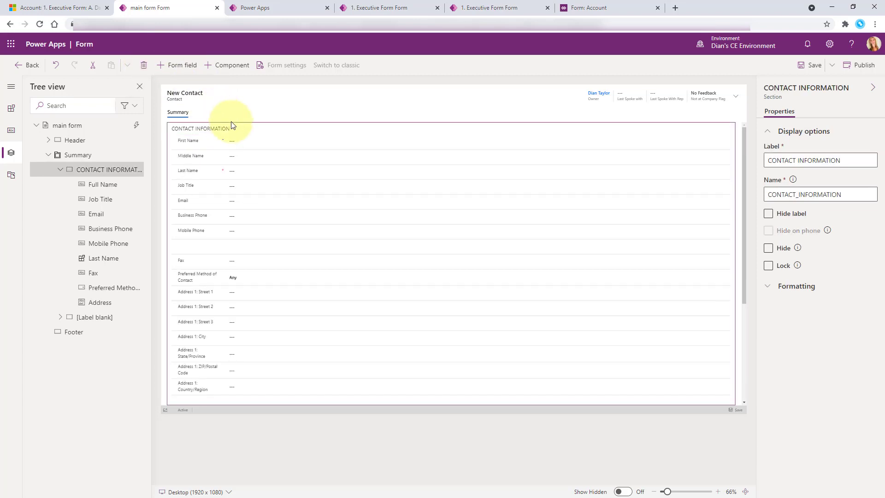
{"action": "left_click", "coordinate": [206, 251]}
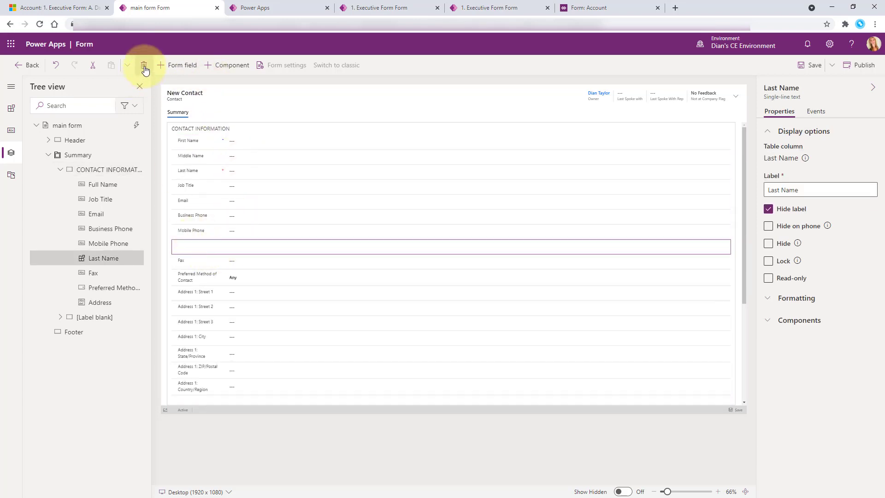
{"action": "left_click", "coordinate": [144, 67]}
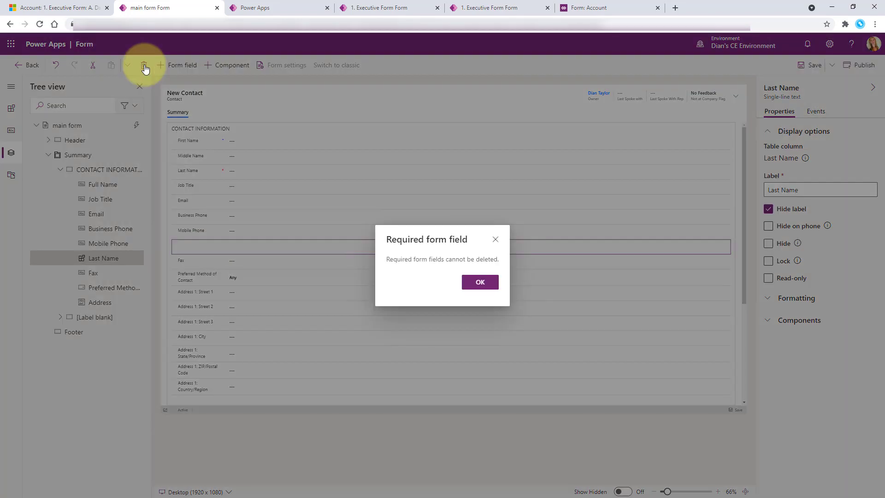
{"action": "left_click", "coordinate": [475, 284]}
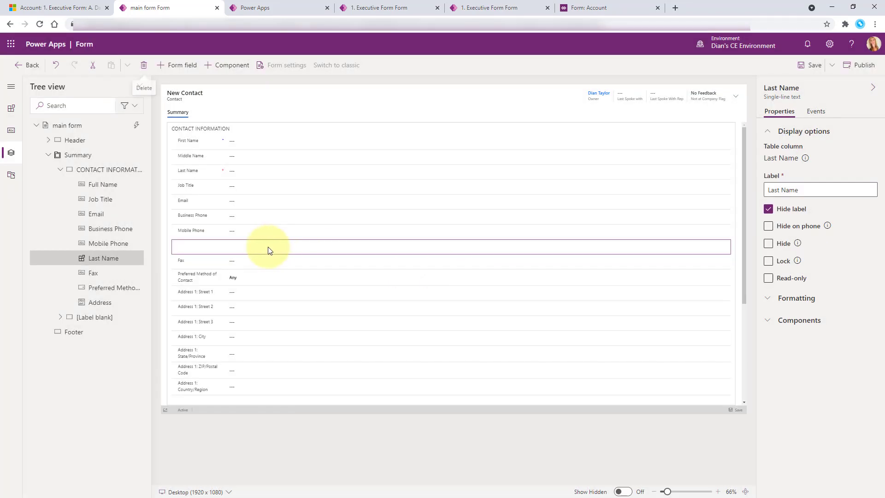
{"action": "left_click", "coordinate": [768, 243]}
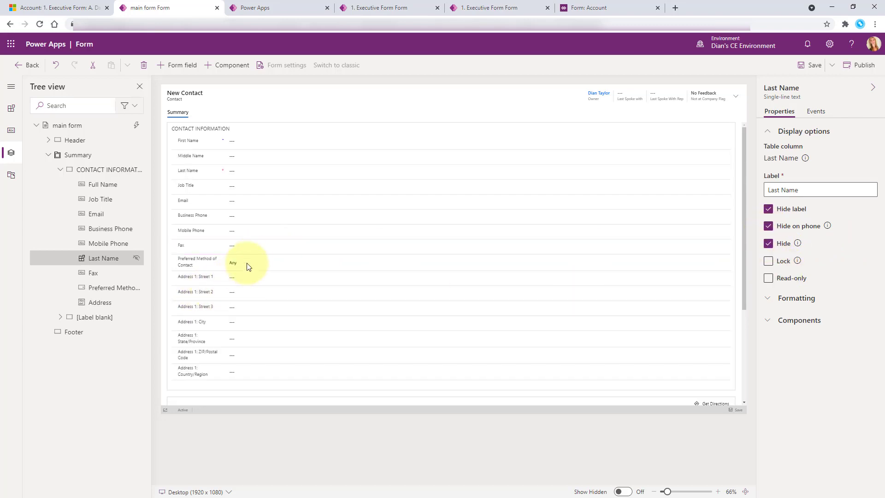
- Delete the Fax and Preferred Method of Contact fields from the Contact Information section
{"action": "left_click", "coordinate": [213, 247]}
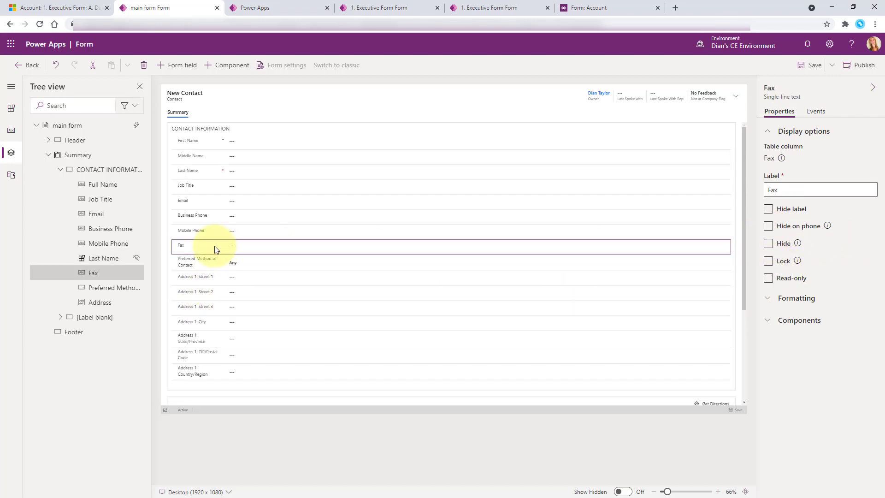
{"action": "left_click", "coordinate": [144, 67]}
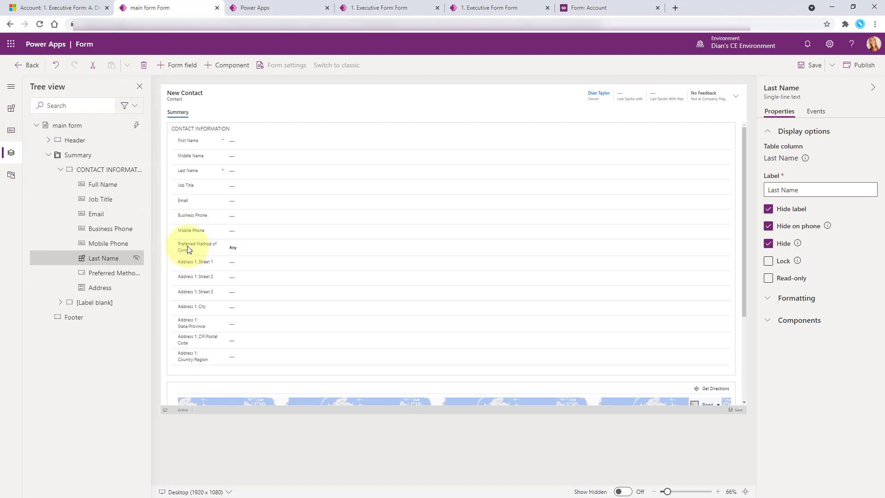
{"action": "left_click", "coordinate": [187, 247]}
{"action": "left_click", "coordinate": [145, 67]}
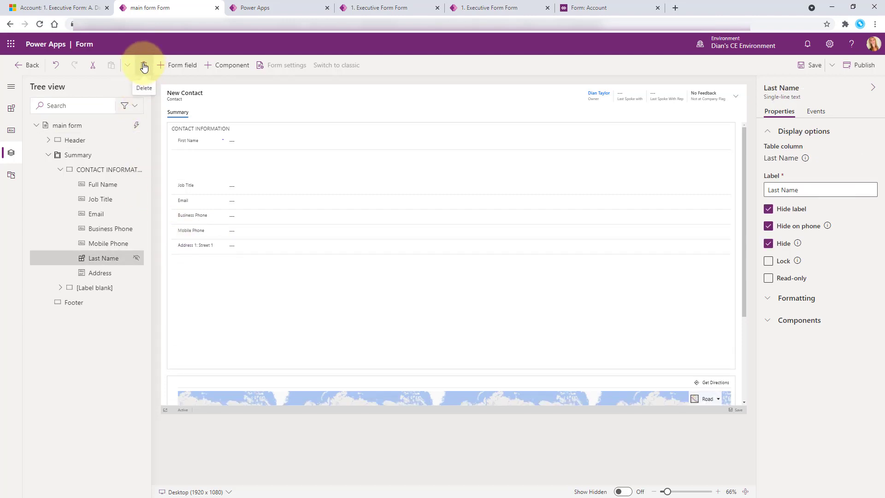
- Delete the composite Address field from the Contact Information section
{"action": "left_click", "coordinate": [213, 247]}
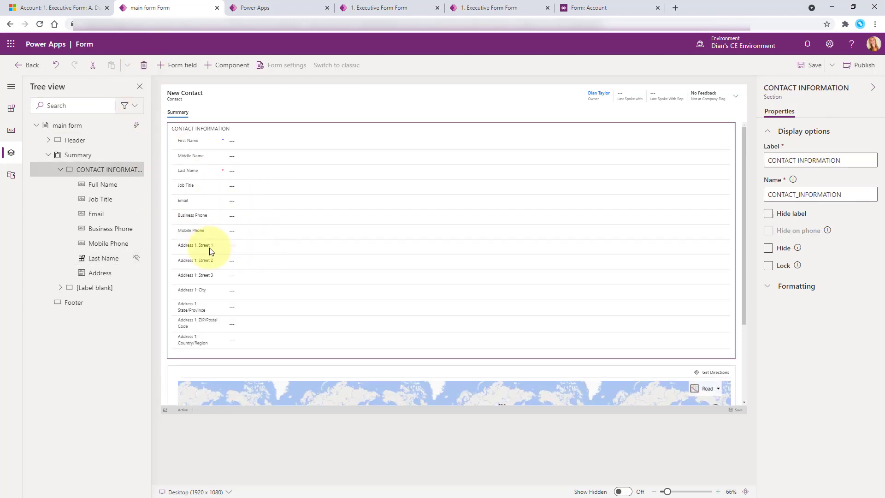
{"action": "left_click", "coordinate": [234, 232]}
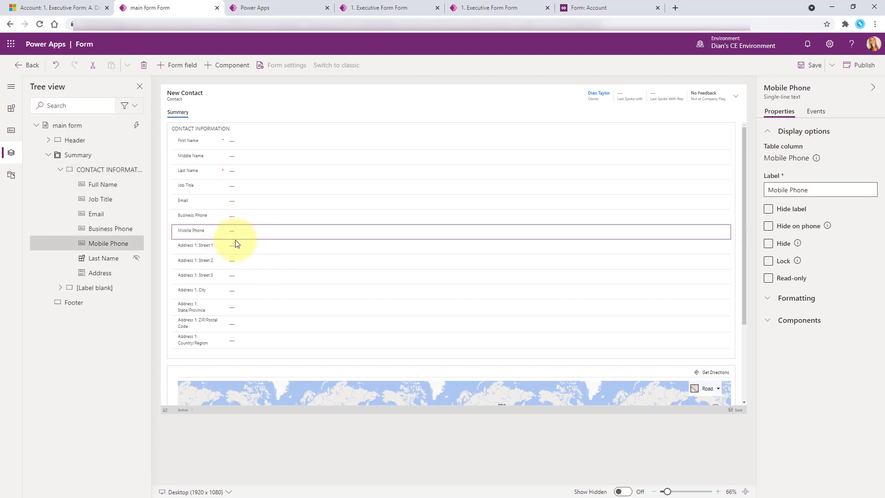
{"action": "left_click", "coordinate": [218, 247]}
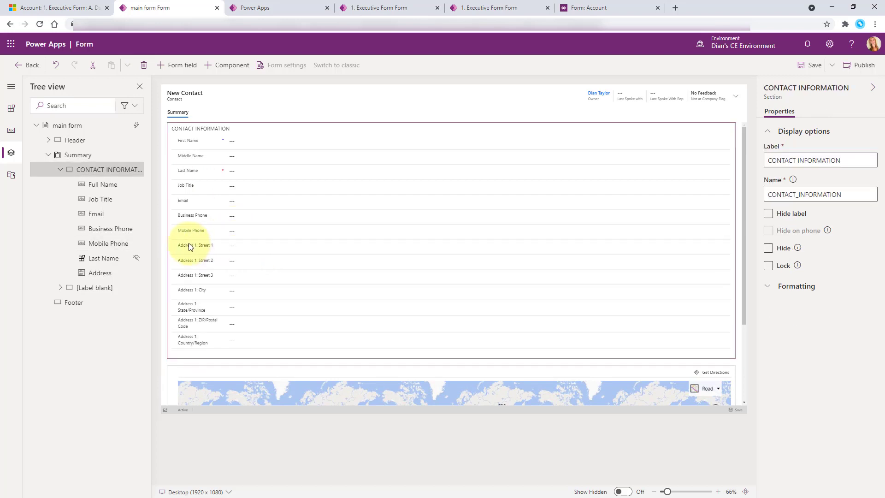
{"action": "left_click", "coordinate": [101, 273]}
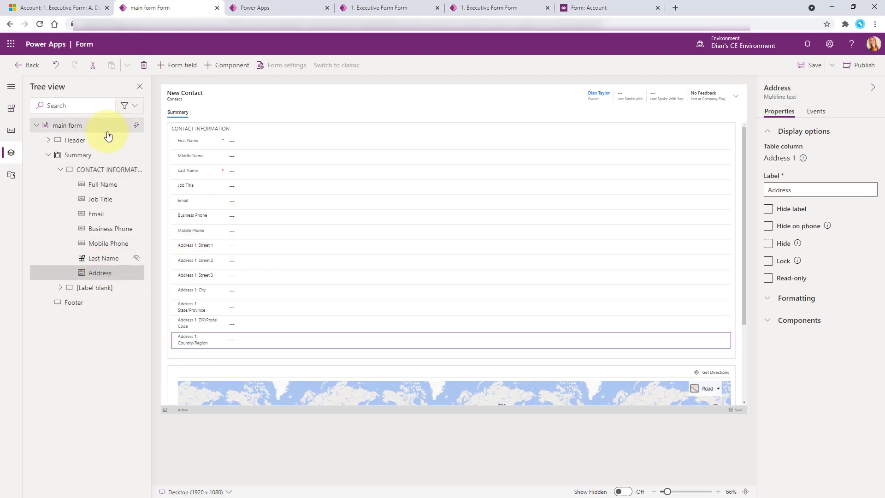
{"action": "left_click", "coordinate": [143, 67]}
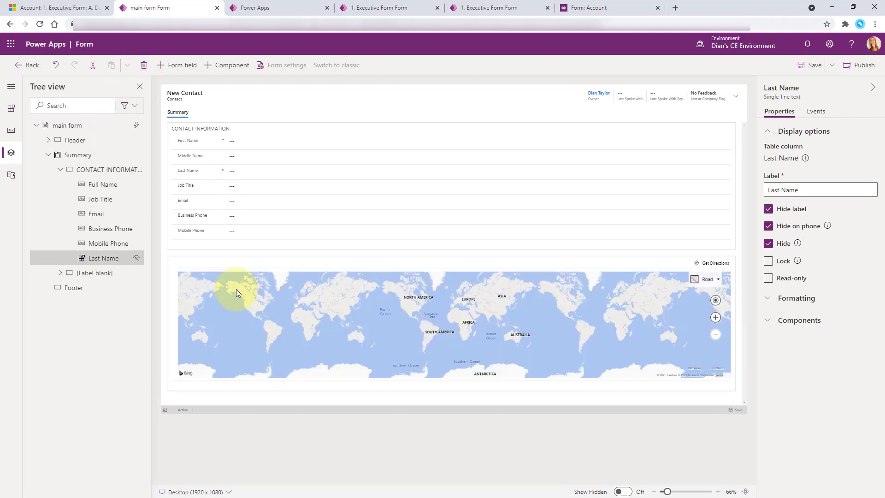
- Delete the Map View component and its blank-labelled section from the Summary tab
{"action": "left_click", "coordinate": [231, 264]}
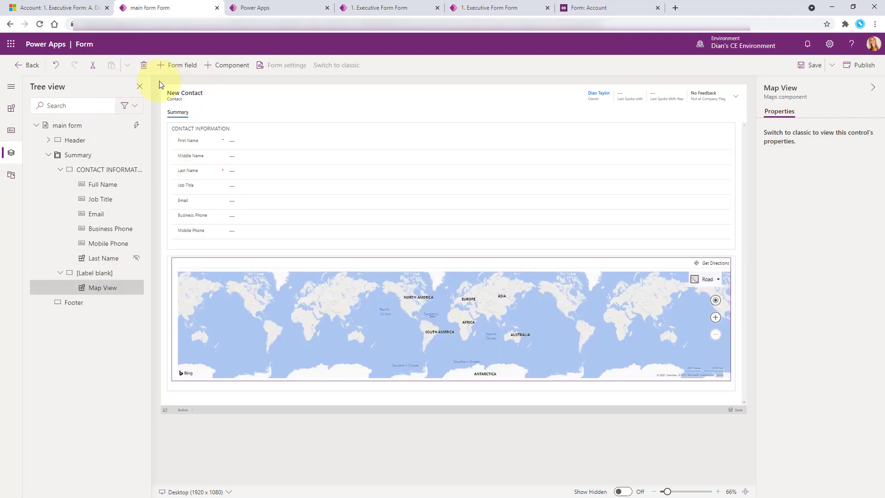
{"action": "left_click", "coordinate": [144, 67]}
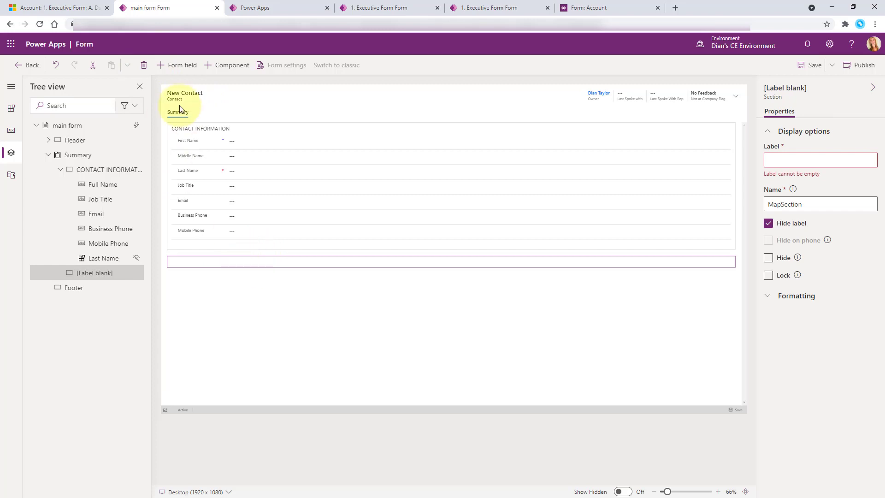
{"action": "left_click", "coordinate": [144, 68]}
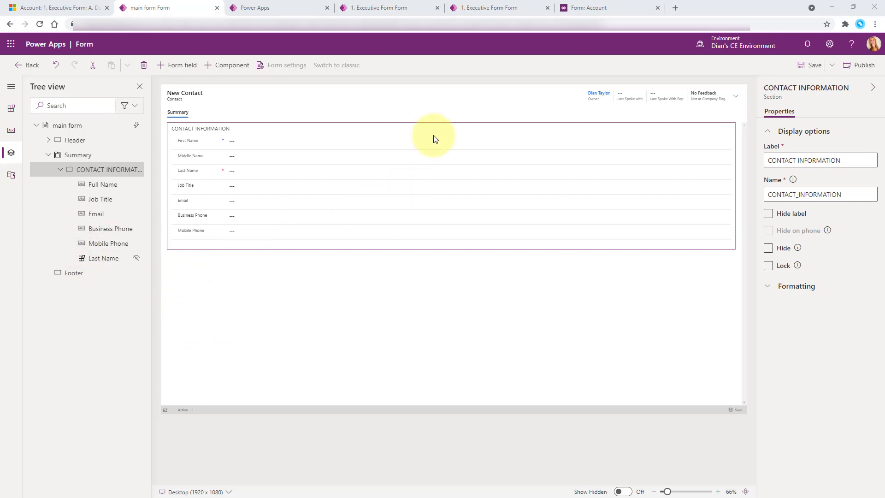
- Leave the contact form and go to the account's 1. Executive Form in the classic form editor
{"action": "left_click", "coordinate": [494, 7]}
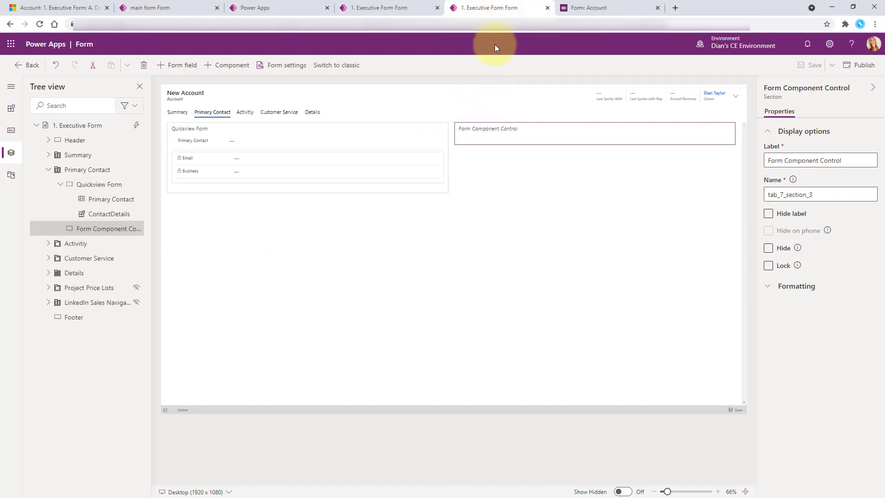
{"action": "key", "text": "ctrl+shift+Tab"}
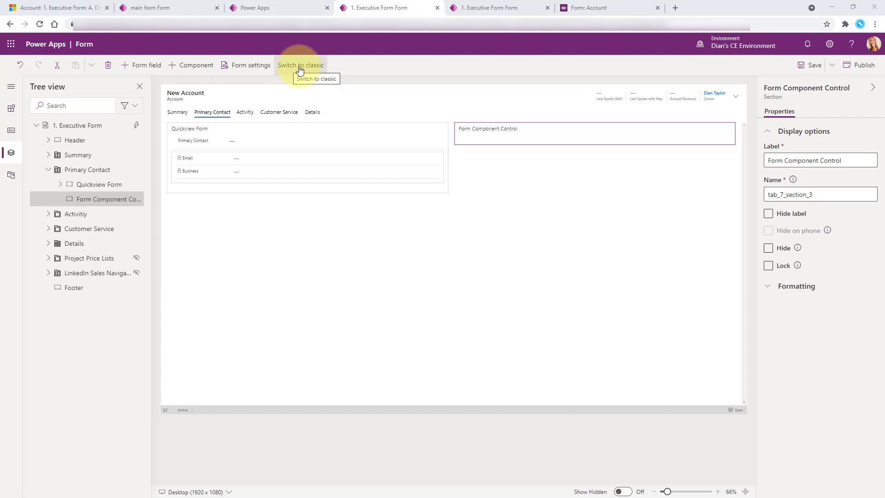
{"action": "left_click", "coordinate": [609, 10]}
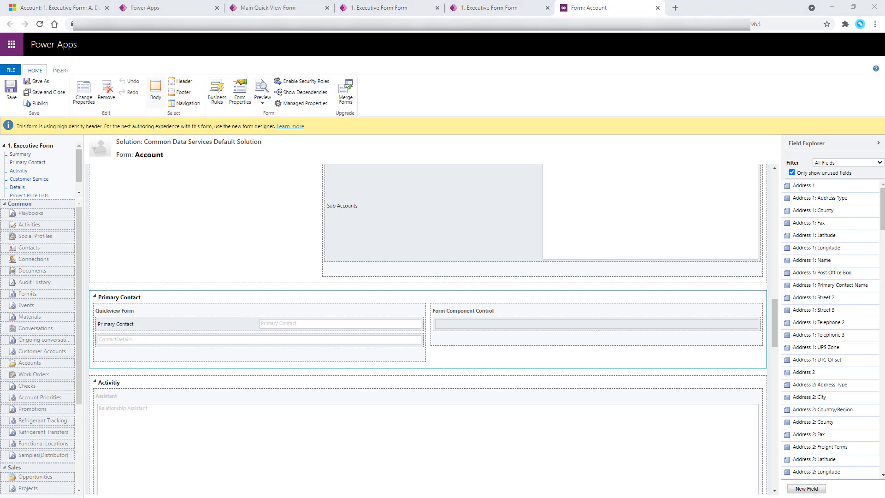
- Include already used fields in the Field Explorer and add the Primary Contact field twice to the Form Component Control section
{"action": "scroll", "coordinate": [819, 395], "scroll_direction": "down", "scroll_amount": 15}
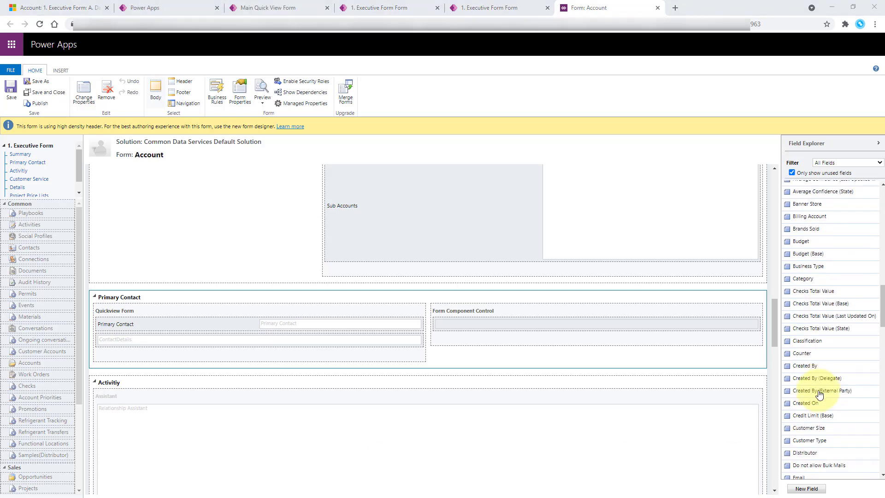
{"action": "scroll", "coordinate": [818, 395], "scroll_direction": "down", "scroll_amount": 15}
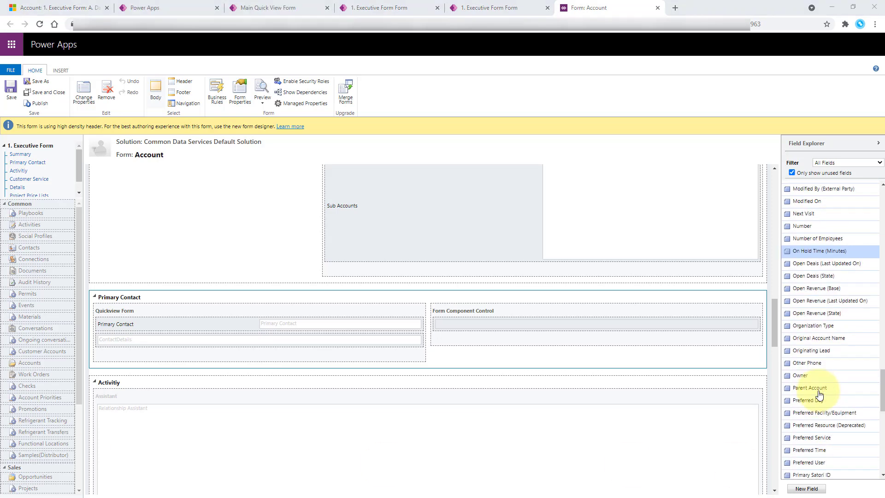
{"action": "scroll", "coordinate": [819, 395], "scroll_direction": "down", "scroll_amount": 3}
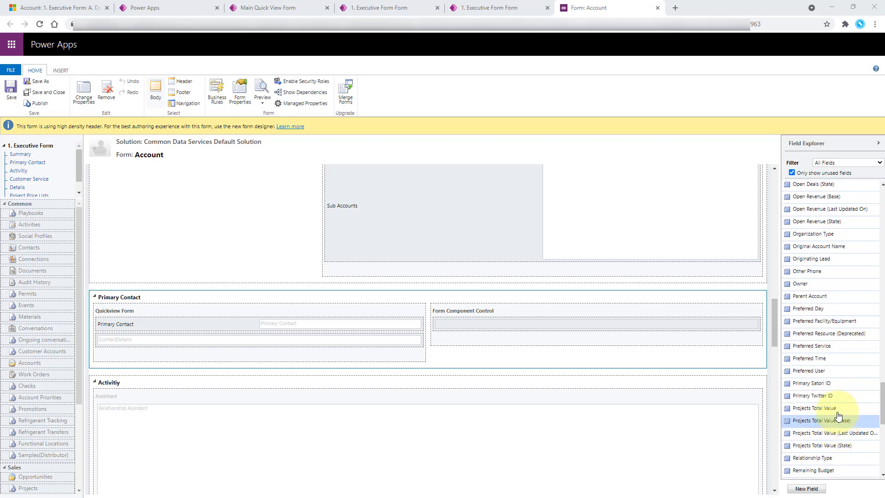
{"action": "left_click", "coordinate": [791, 172]}
{"action": "scroll", "coordinate": [856, 350], "scroll_direction": "down", "scroll_amount": 2}
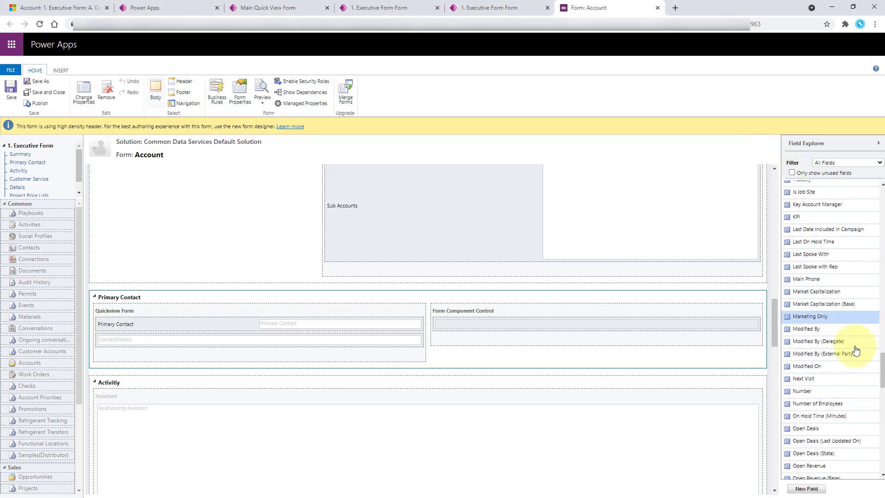
{"action": "scroll", "coordinate": [856, 350], "scroll_direction": "down", "scroll_amount": 10}
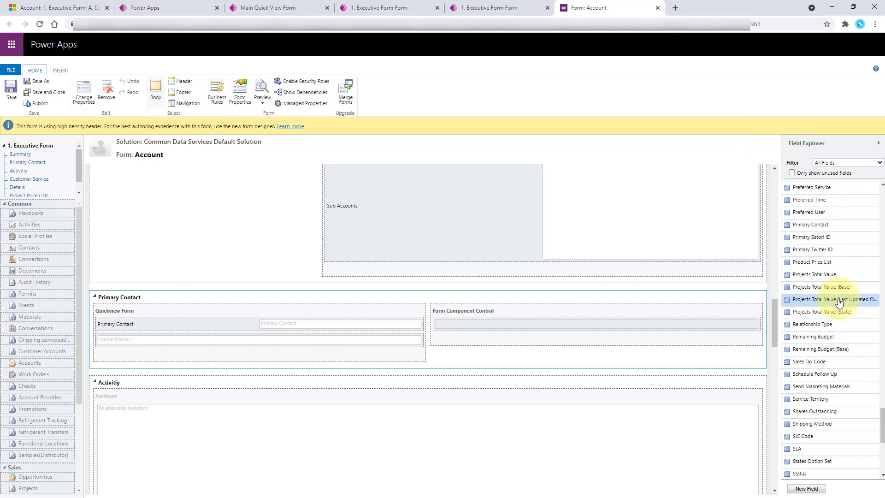
{"action": "left_click_drag", "start_coordinate": [812, 224], "coordinate": [605, 323]}
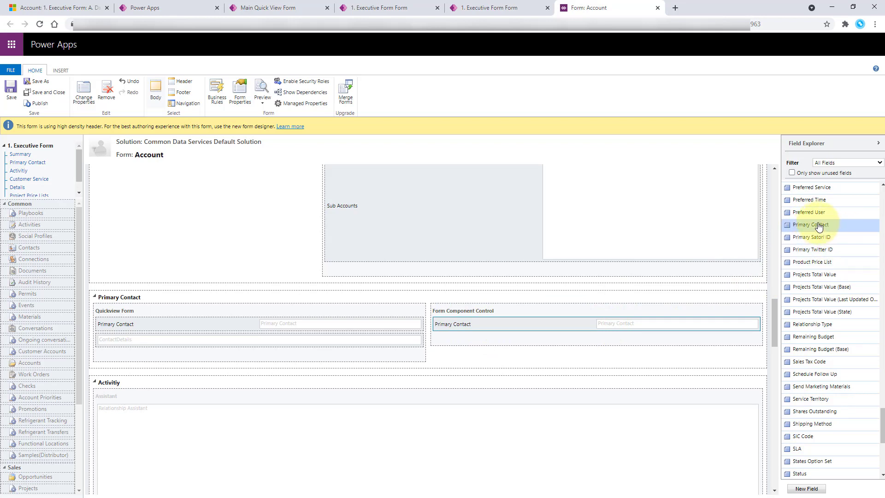
{"action": "left_click_drag", "start_coordinate": [816, 225], "coordinate": [540, 332]}
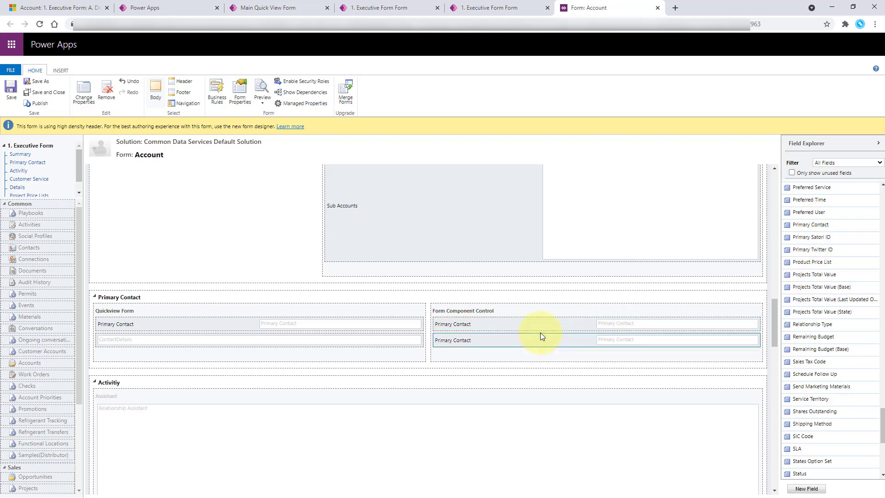
- Label the second Primary Contact field in that section "Primary Contact - Form Component Control" and turn off displaying its label on the form
{"action": "left_click", "coordinate": [455, 324]}
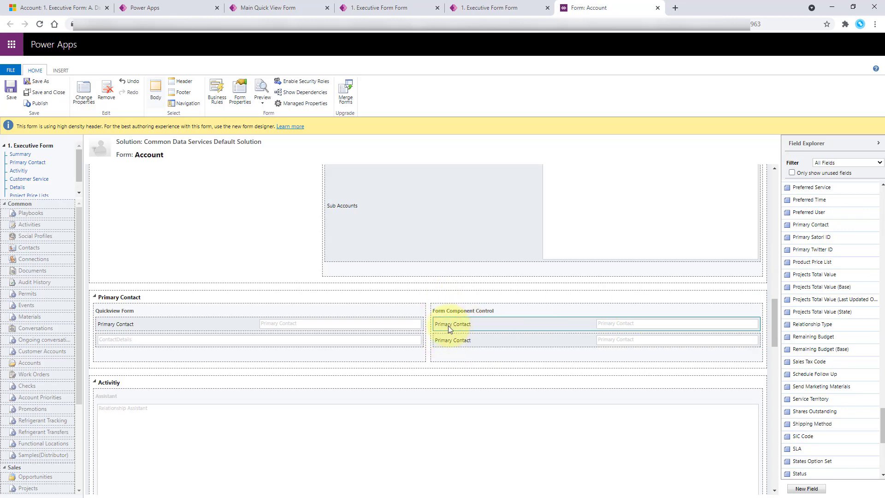
{"action": "left_click", "coordinate": [541, 339]}
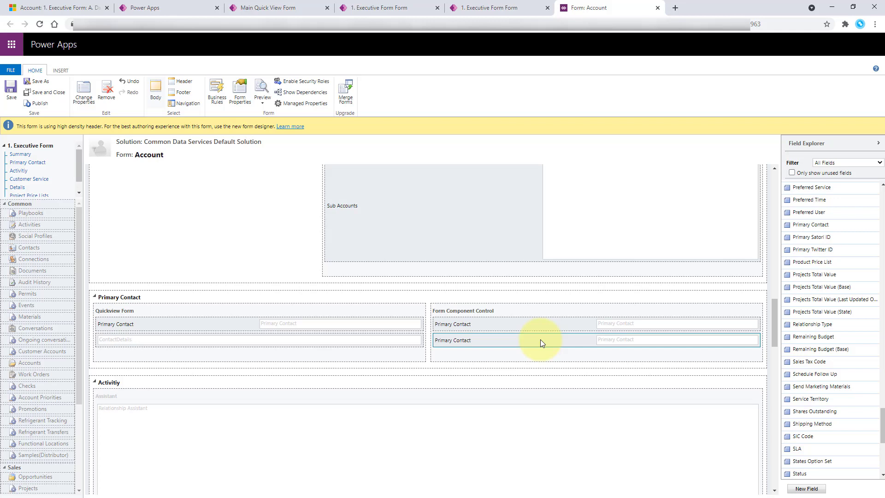
{"action": "double_click", "coordinate": [540, 339]}
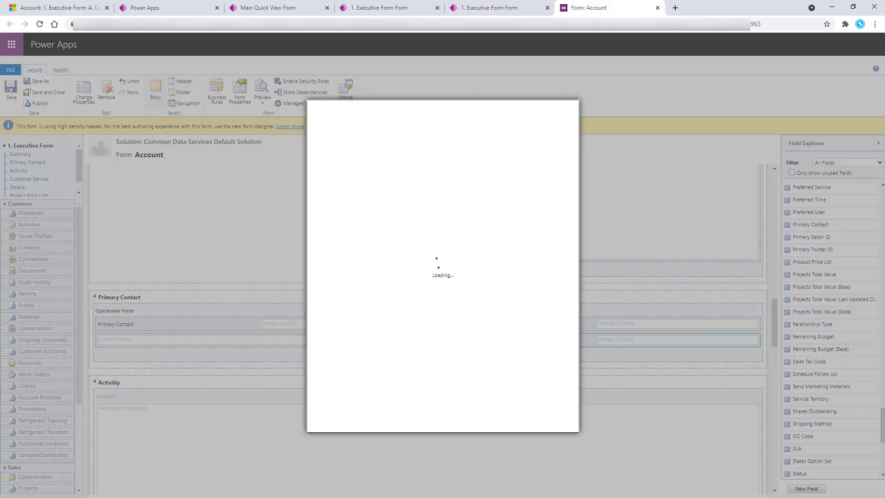
{"action": "left_click", "coordinate": [424, 192]}
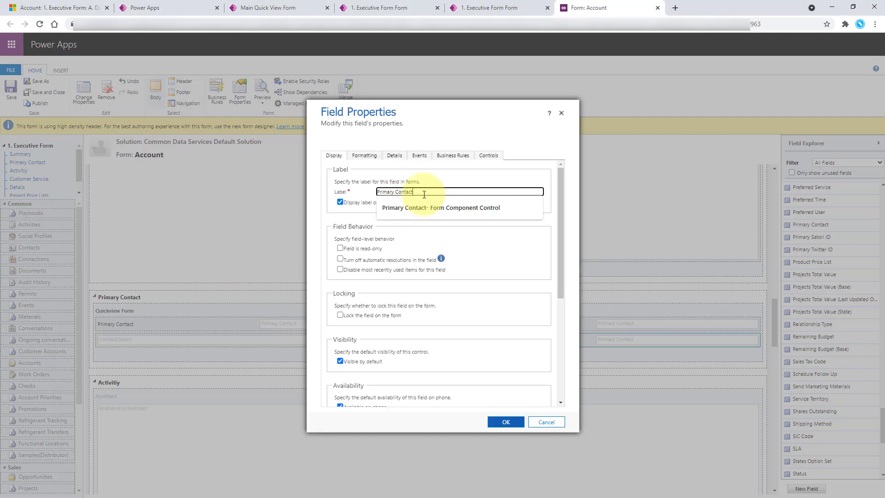
{"action": "type", "text": "-"}
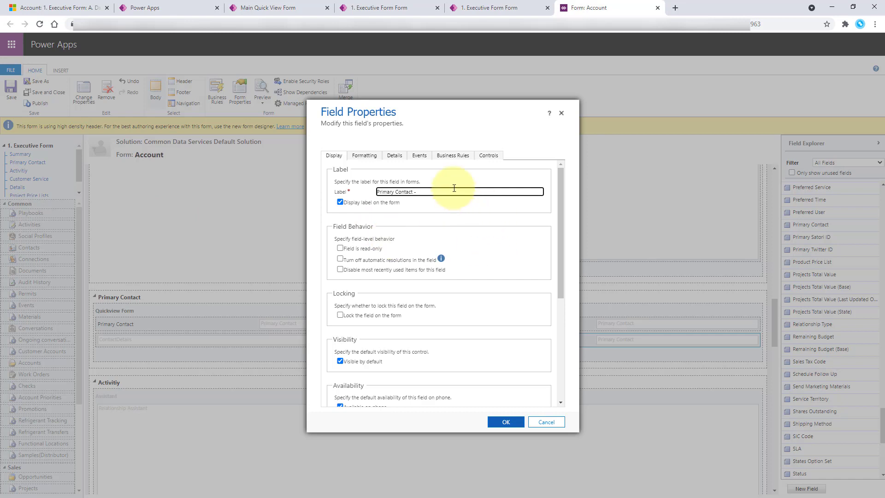
{"action": "type", "text": " Form Componen"}
{"action": "type", "text": "ent Cont"}
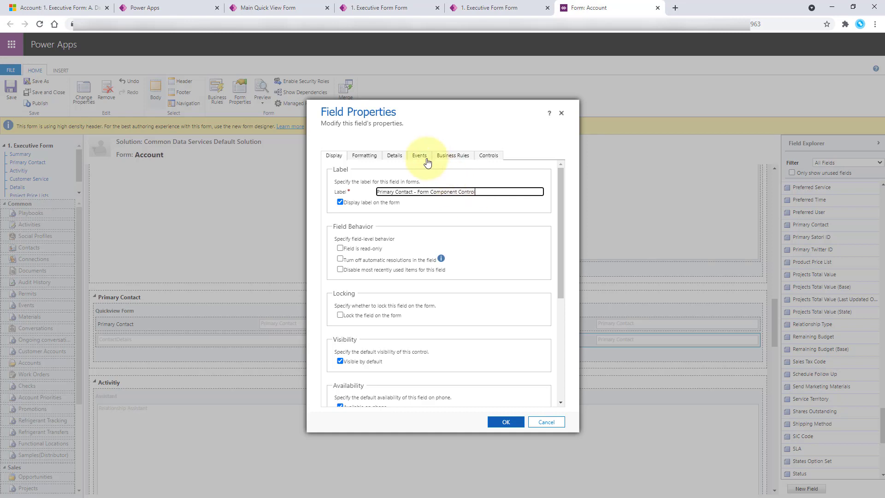
{"action": "left_click", "coordinate": [340, 202]}
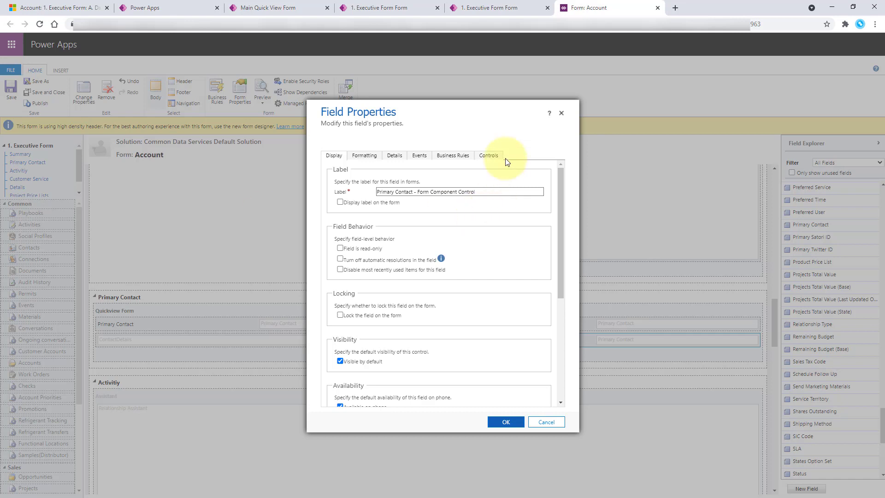
- Add the Form Component Control to the relabelled Primary Contact field and make it the control used on Web
{"action": "left_click", "coordinate": [489, 155]}
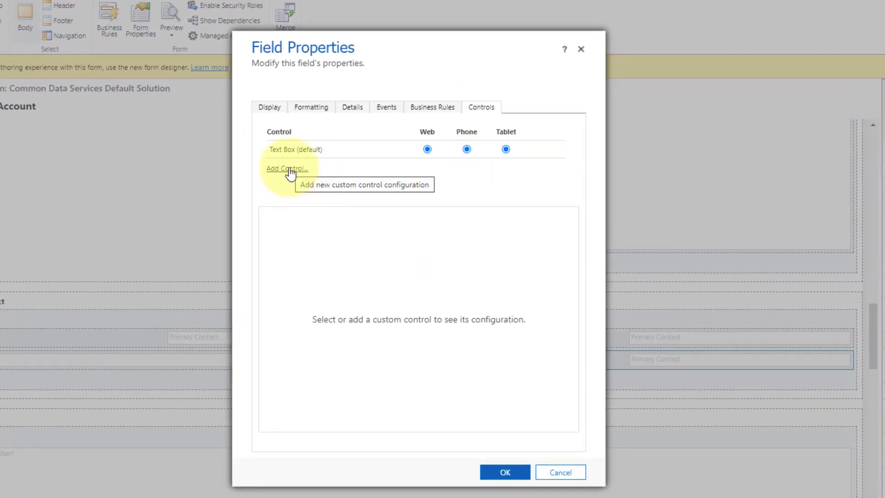
{"action": "left_click", "coordinate": [288, 169]}
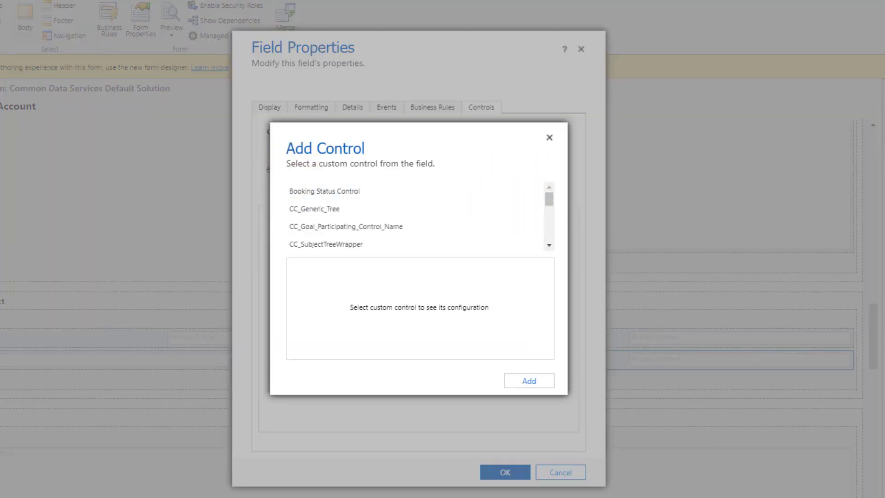
{"action": "scroll", "coordinate": [429, 221], "scroll_direction": "down", "scroll_amount": 5}
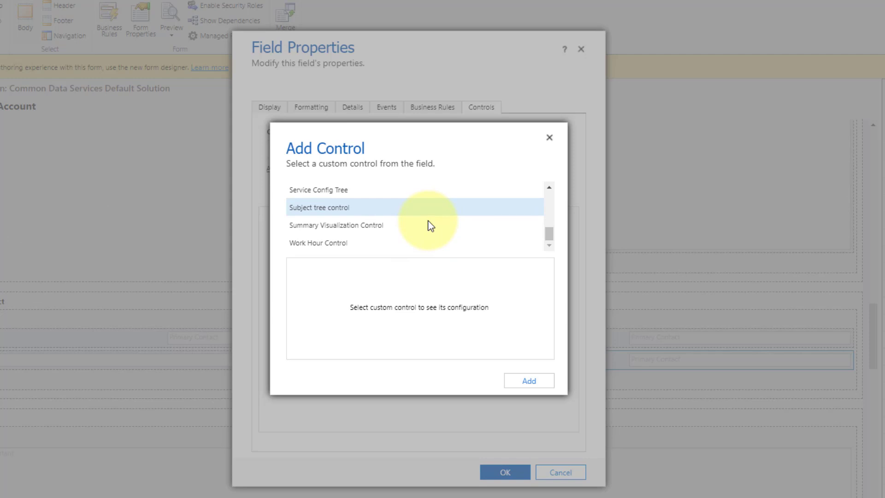
{"action": "scroll", "coordinate": [406, 241], "scroll_direction": "up", "scroll_amount": 5}
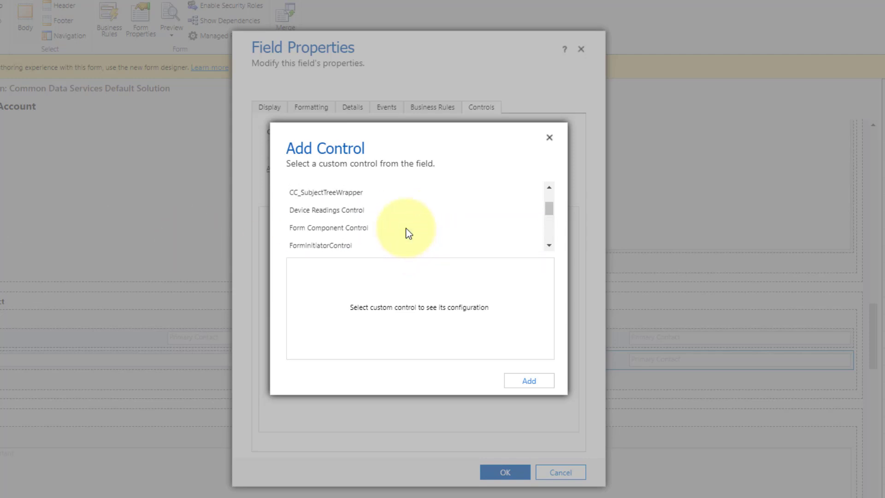
{"action": "left_click", "coordinate": [345, 228]}
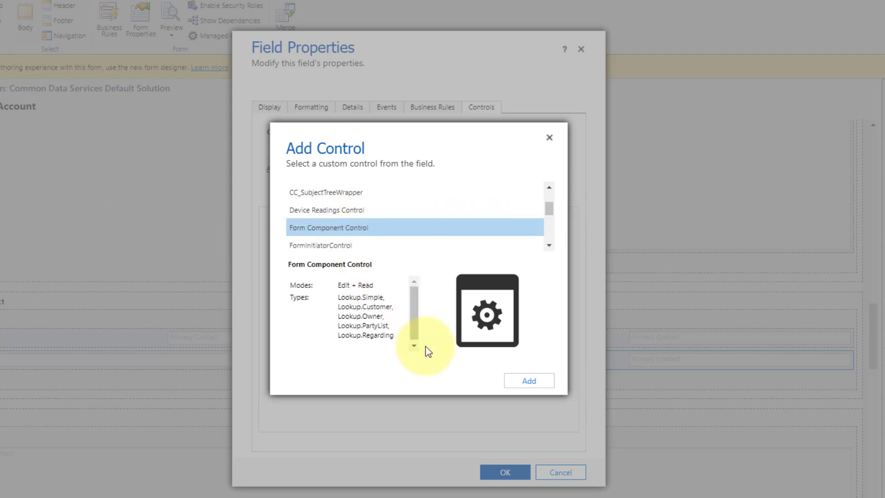
{"action": "left_click", "coordinate": [530, 382]}
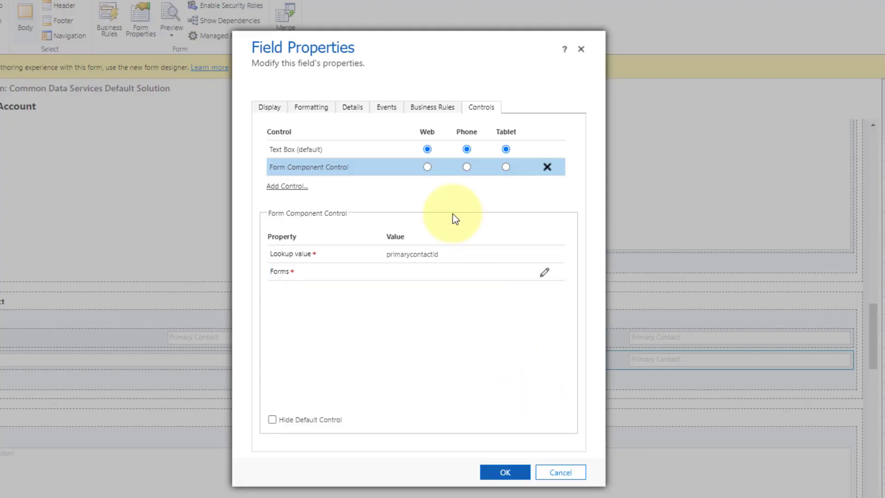
{"action": "left_click", "coordinate": [428, 167]}
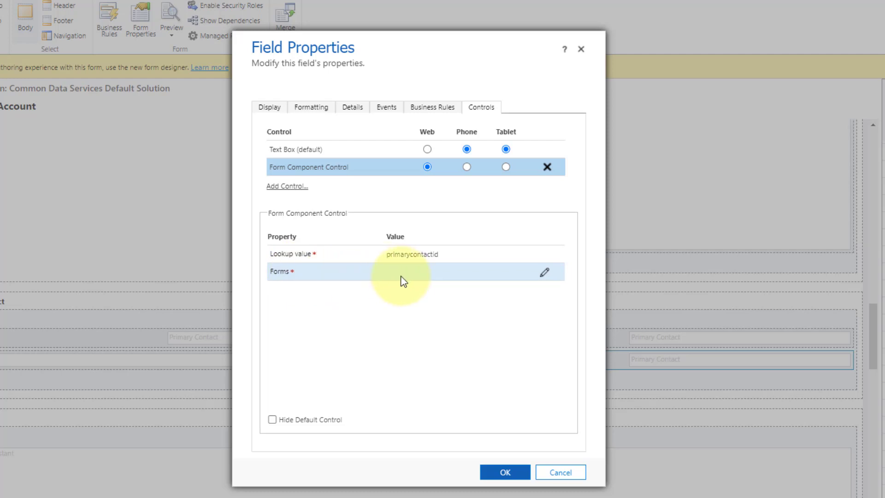
- Bind the control's Forms property to a static value of type SingleLine.Text
{"action": "left_click", "coordinate": [544, 272]}
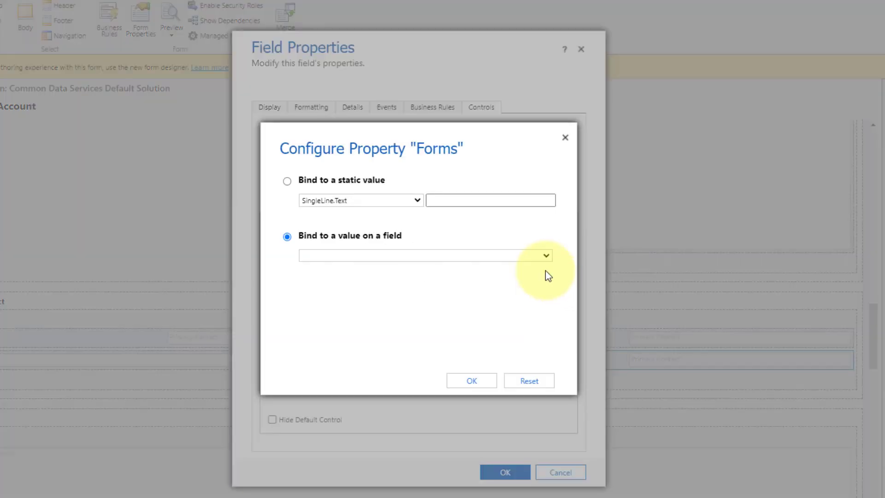
{"action": "left_click", "coordinate": [287, 181]}
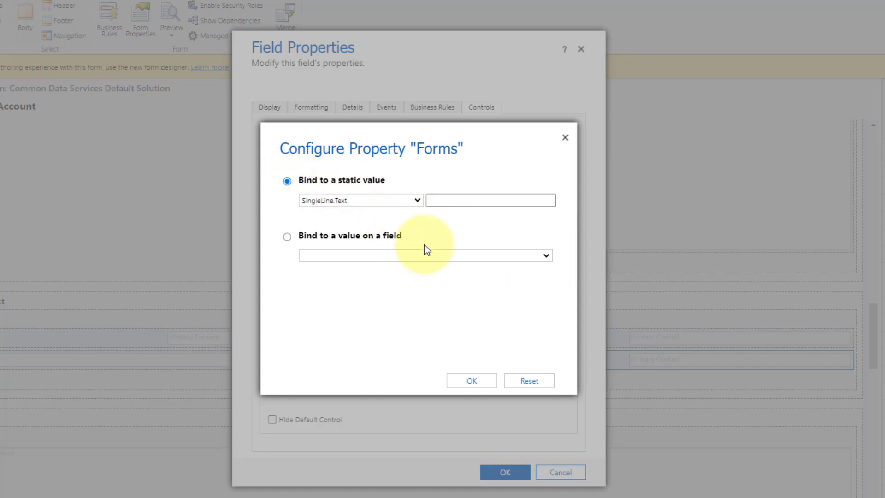
{"action": "left_click", "coordinate": [418, 200]}
{"action": "left_click", "coordinate": [482, 241]}
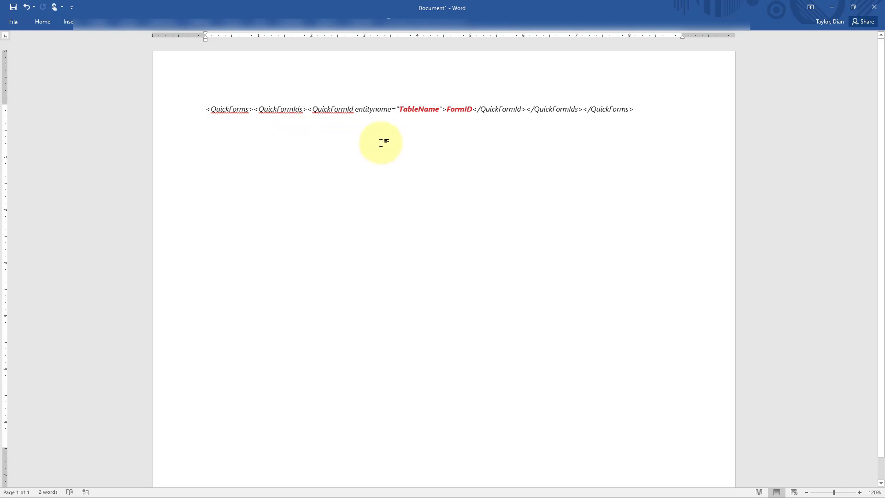
- Examine the QuickForms XML snippet in the Word document and highlight its TableName placeholder
{"action": "scroll", "coordinate": [369, 232], "scroll_direction": "up", "scroll_amount": 3, "text": "ctrl"}
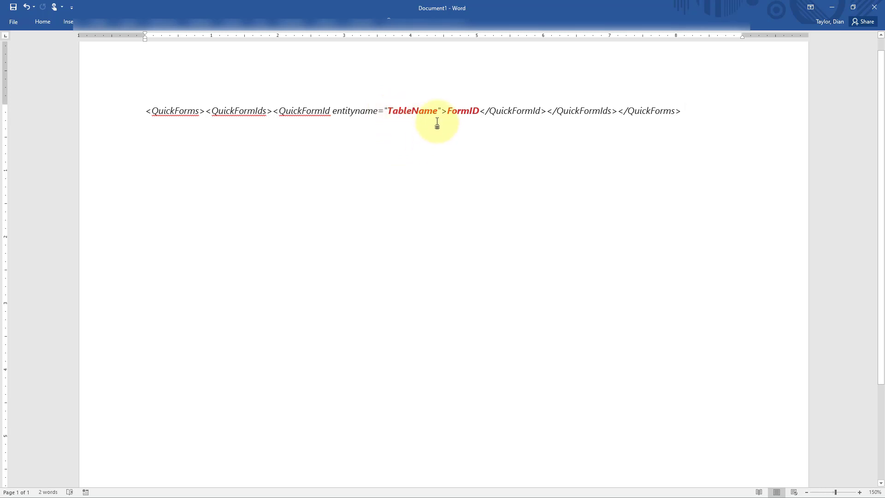
{"action": "double_click", "coordinate": [389, 111]}
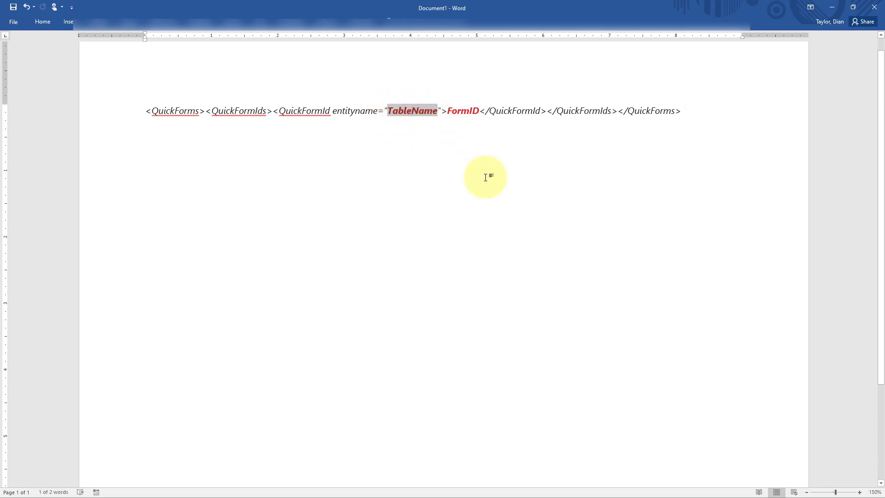
{"action": "left_click", "coordinate": [833, 8]}
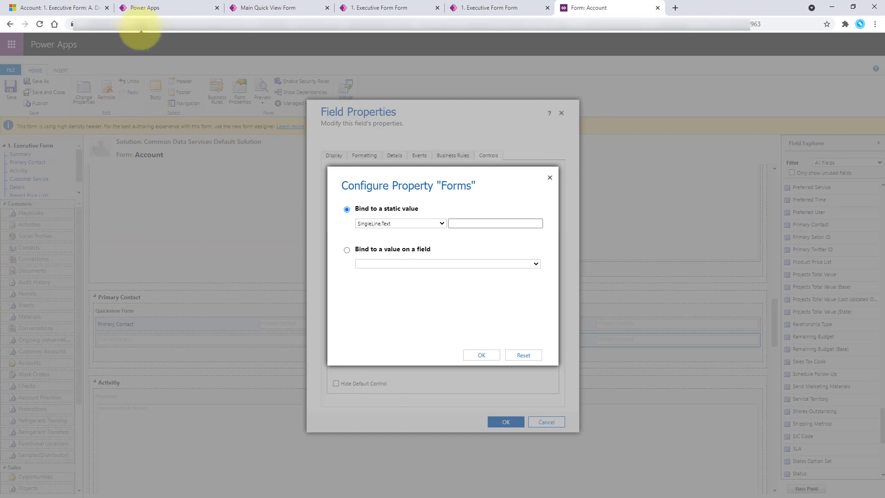
- Go back to the Power Apps list of tables and look up the Contact table's entry under Name
{"action": "left_click", "coordinate": [152, 7]}
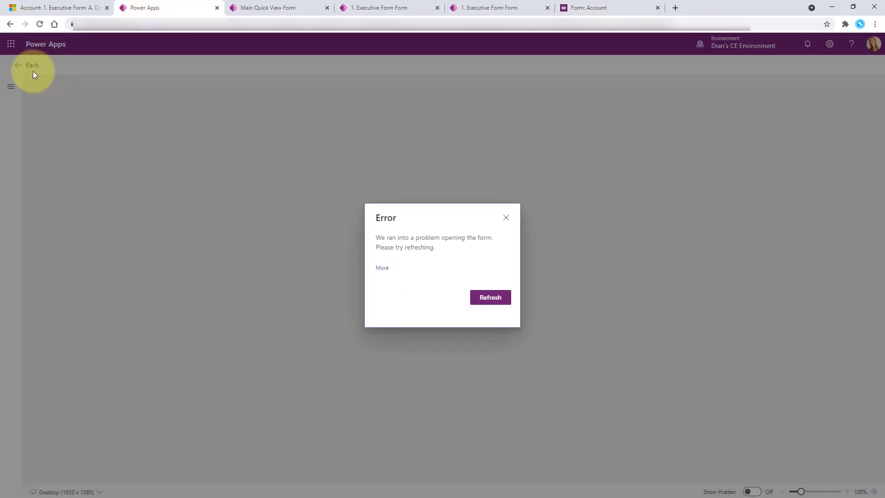
{"action": "left_click", "coordinate": [505, 218]}
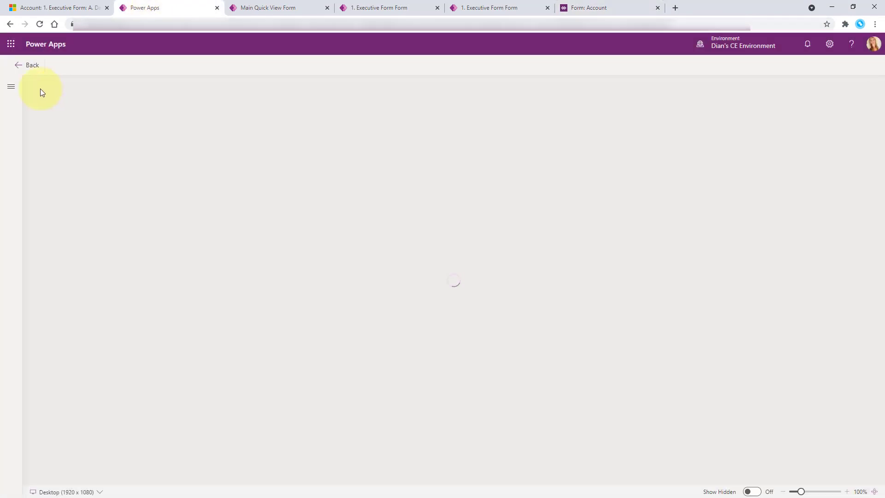
{"action": "left_click", "coordinate": [20, 68]}
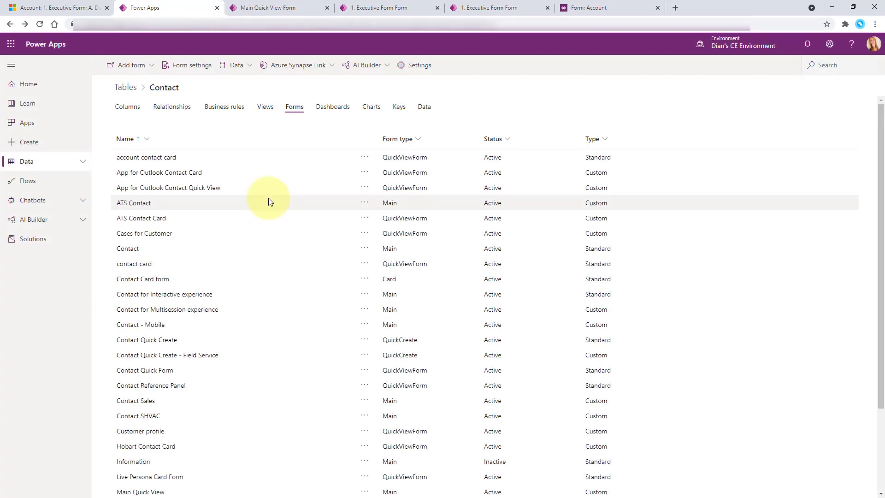
{"action": "left_click", "coordinate": [126, 88]}
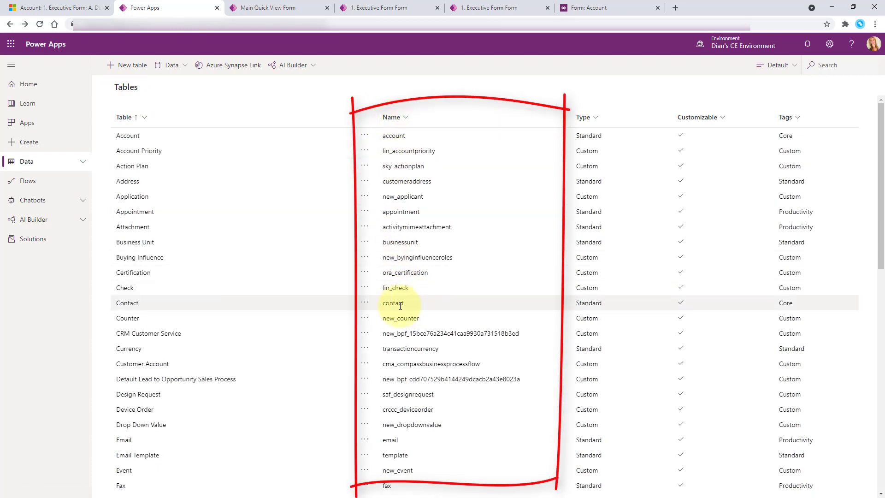
{"action": "left_click_drag", "start_coordinate": [404, 305], "coordinate": [389, 305]}
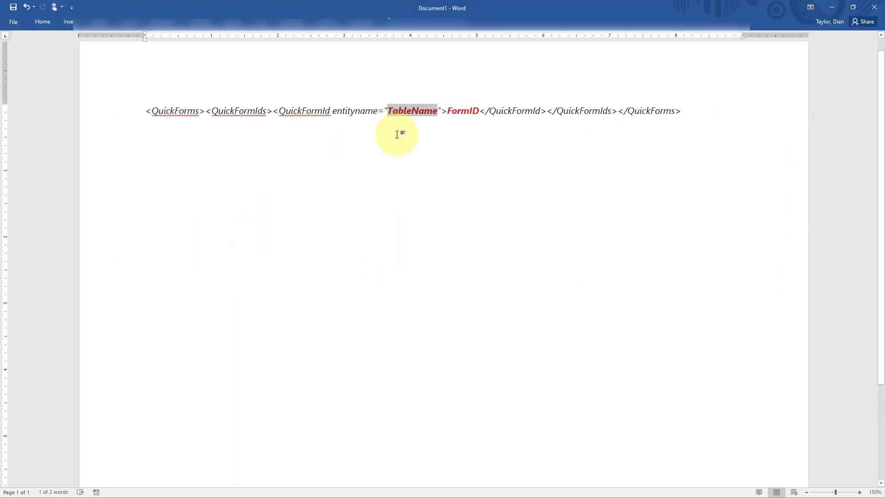
- Replace the snippet's TableName placeholder with contact, and copy the form ID from the Main Quick View form's web address
{"action": "type", "text": "contact"}
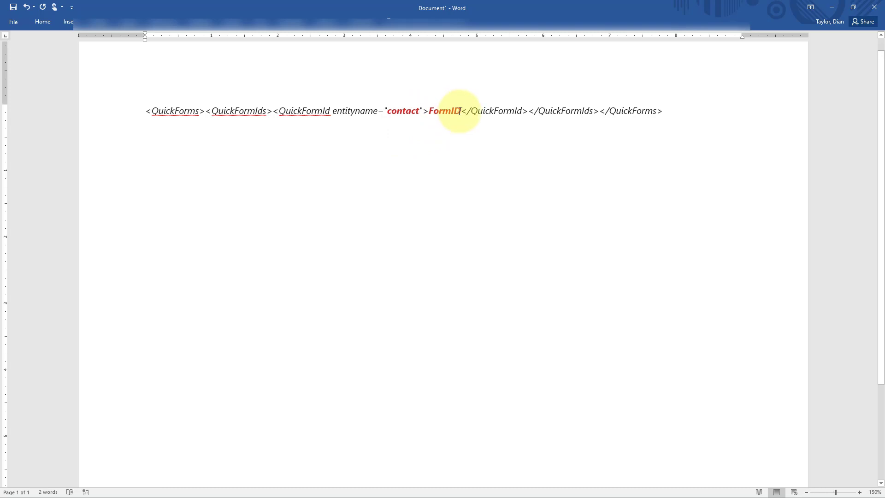
{"action": "left_click", "coordinate": [835, 7]}
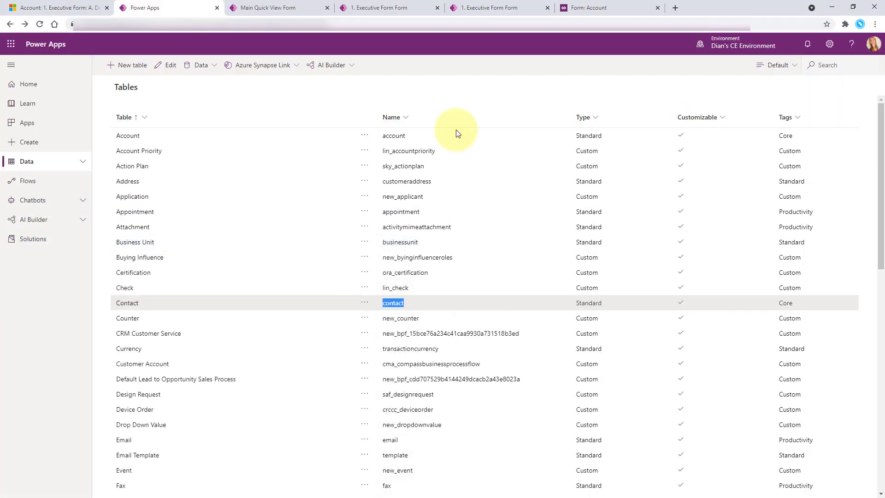
{"action": "left_click", "coordinate": [295, 6]}
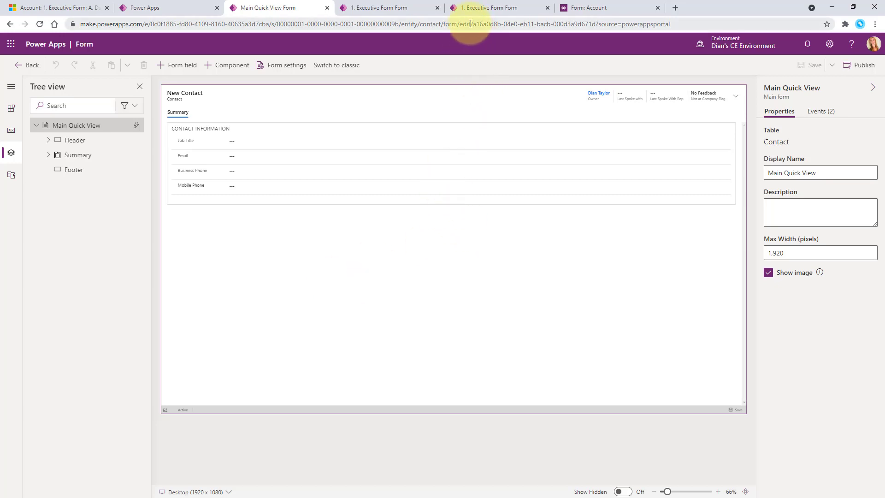
{"action": "double_click", "coordinate": [485, 24]}
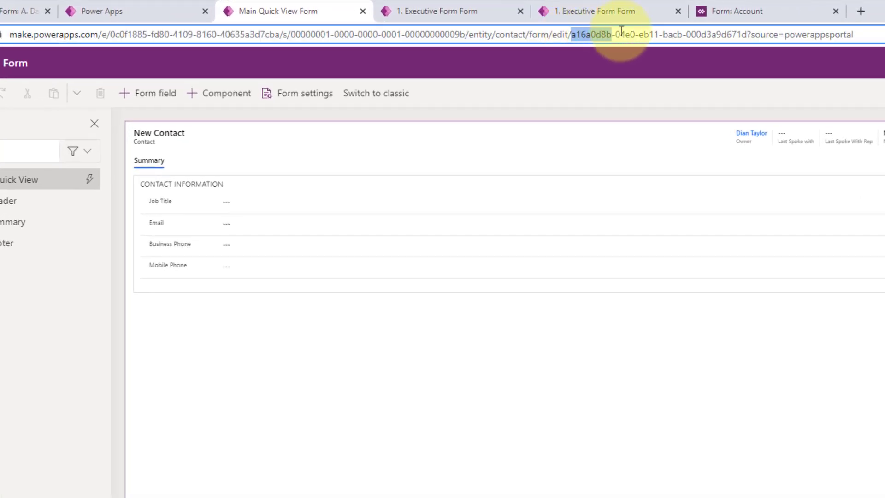
{"action": "left_click_drag", "start_coordinate": [621, 31], "coordinate": [748, 35]}
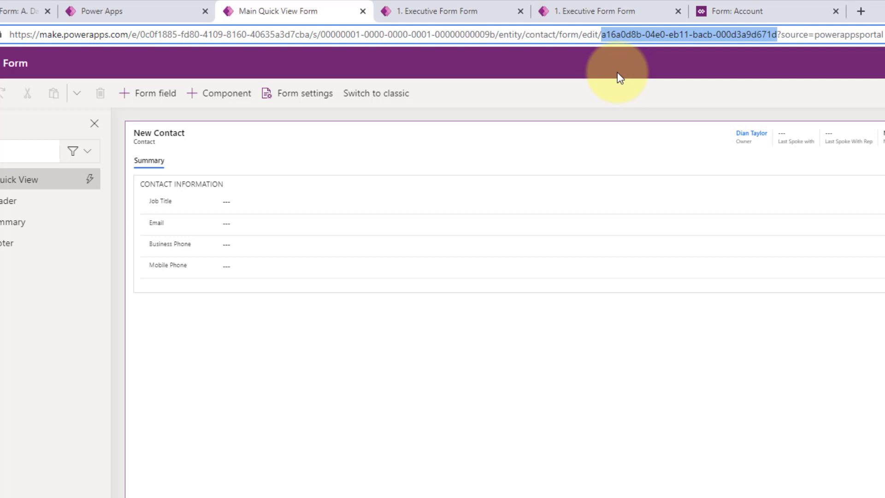
{"action": "right_click", "coordinate": [629, 31]}
{"action": "left_click", "coordinate": [660, 86]}
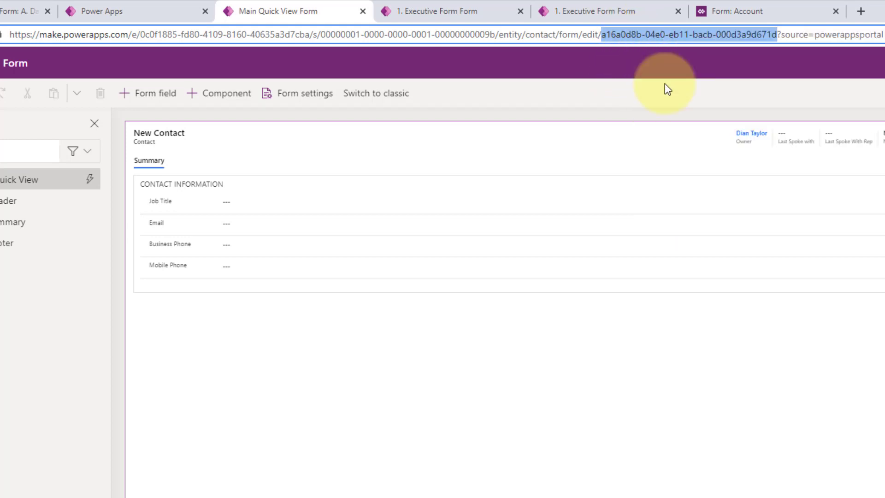
{"action": "left_click", "coordinate": [553, 270]}
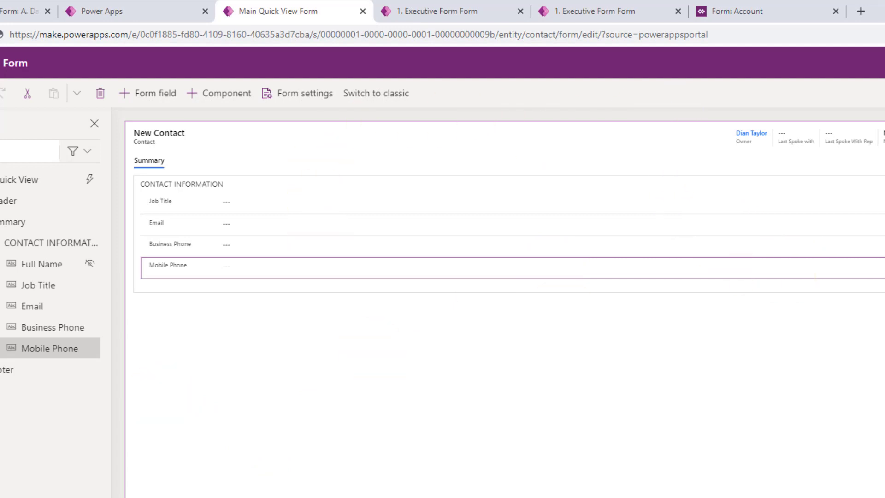
- Return to the Word document, replace the FormID placeholder with the copied form ID, and select the complete QuickForms snippet
{"action": "key", "text": "alt+Tab"}
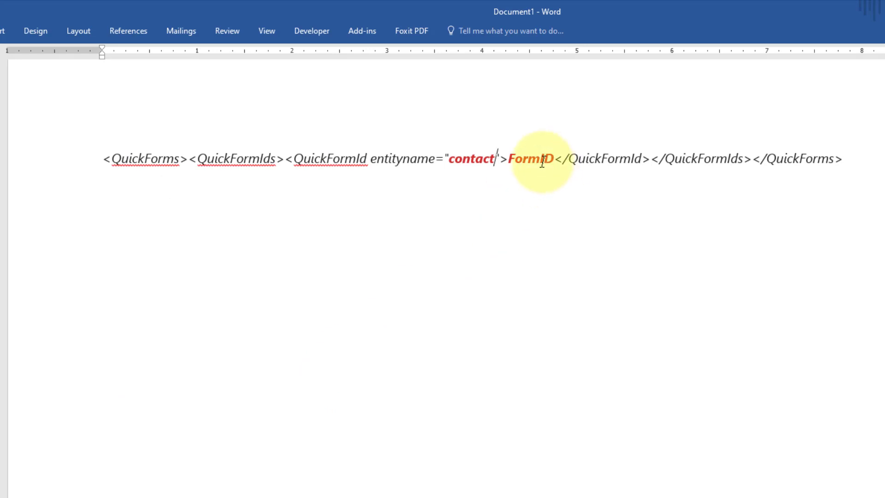
{"action": "left_click_drag", "start_coordinate": [509, 158], "coordinate": [548, 157]}
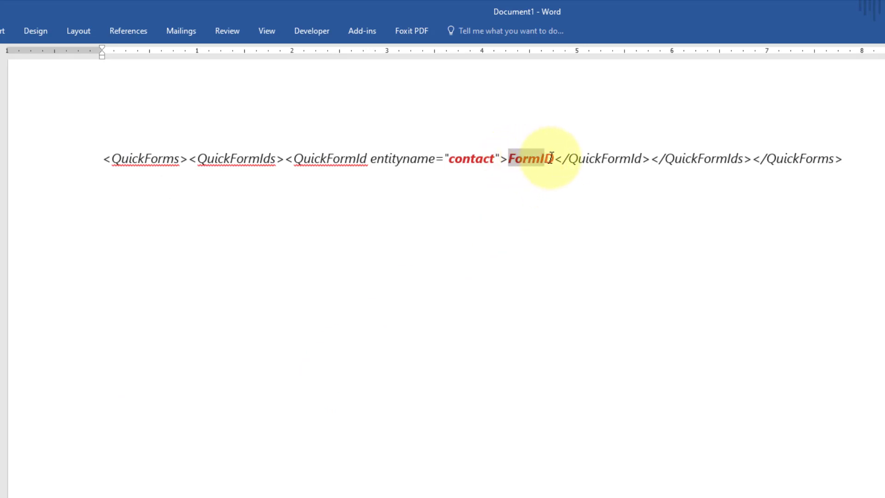
{"action": "key", "text": "ctrl+v"}
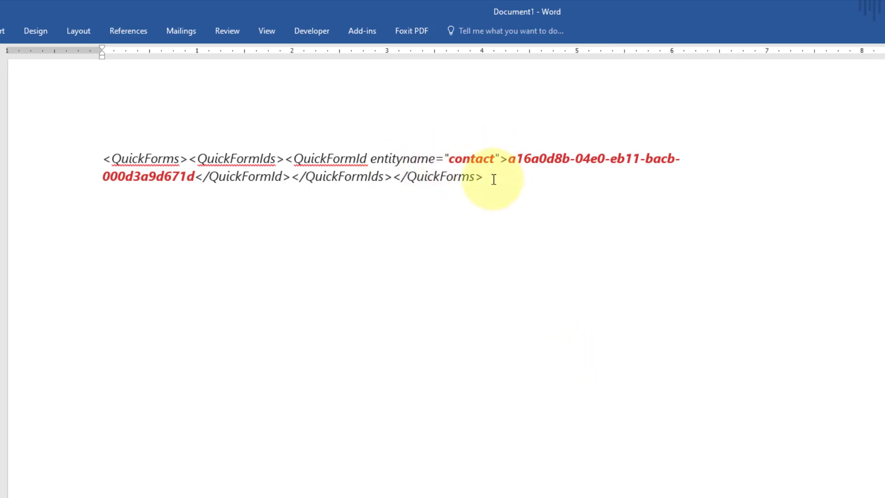
{"action": "left_click_drag", "start_coordinate": [494, 178], "coordinate": [99, 159]}
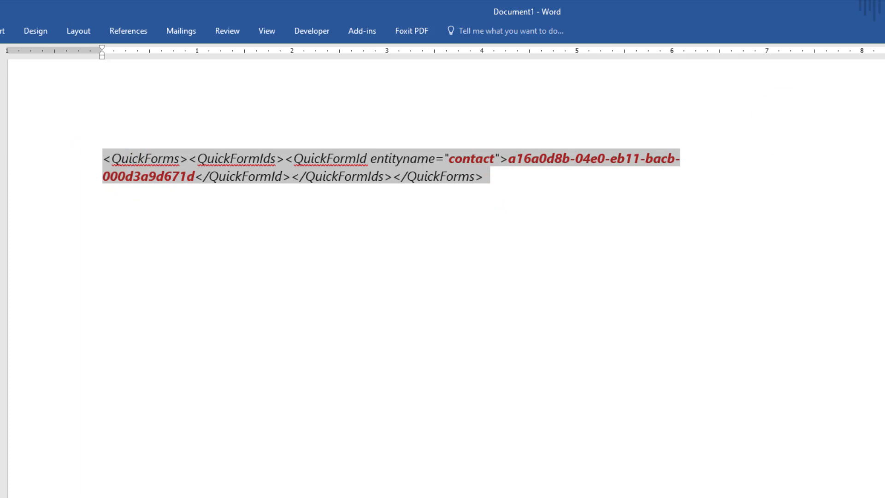
- Go back to the classic Account form editor and set the Forms property's static value to the contact QuickForms XML containing the Main Quick View ID
{"action": "left_click", "coordinate": [833, 9]}
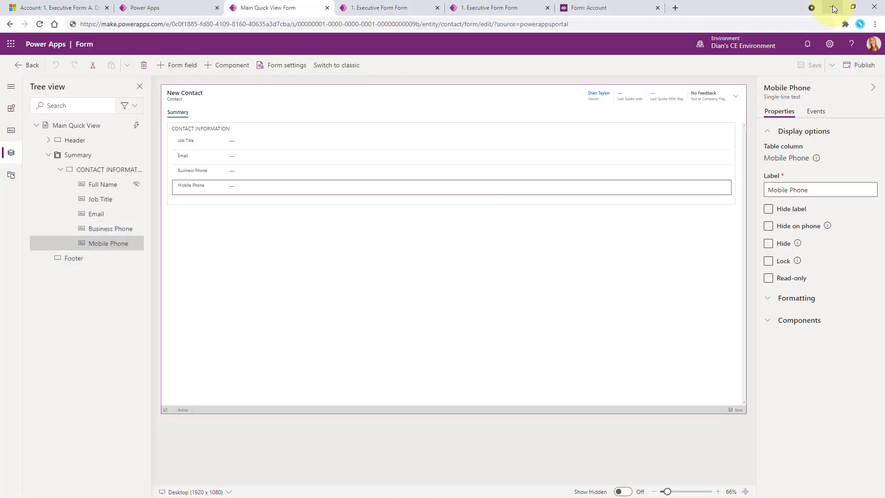
{"action": "left_click", "coordinate": [610, 6]}
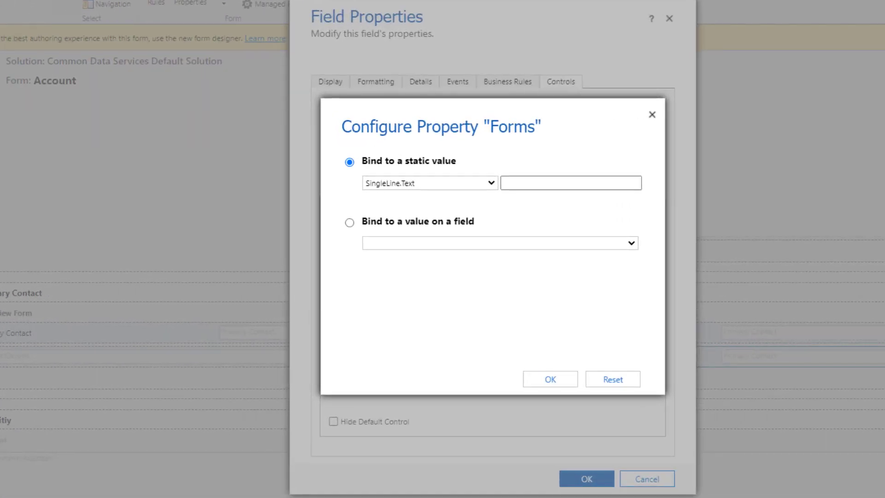
{"action": "left_click", "coordinate": [534, 183]}
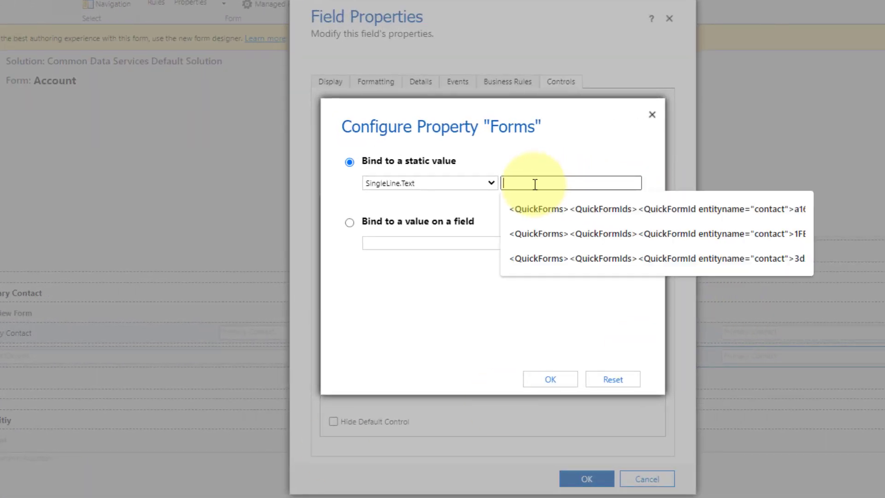
{"action": "left_click", "coordinate": [534, 209]}
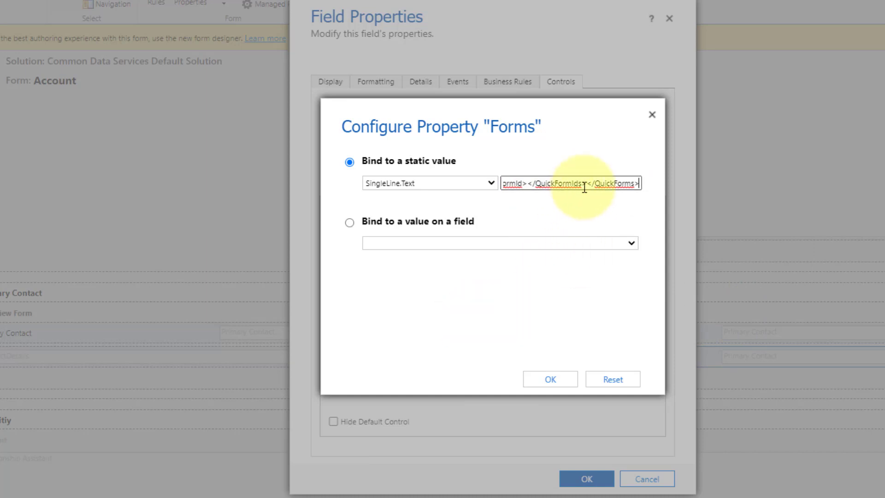
- Read through the static value from its opening QuickForms tag to check the entity name and form ID
{"action": "left_click_drag", "start_coordinate": [573, 184], "coordinate": [503, 183]}
{"action": "left_click", "coordinate": [719, 183]}
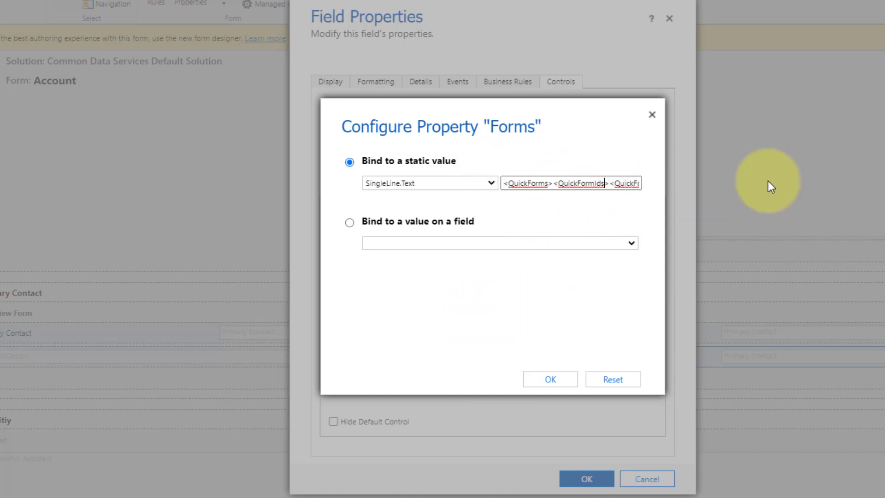
{"action": "key", "text": "Right"}
{"action": "key", "text": "Right"}
{"action": "key", "text": "Right"}
{"action": "key", "text": "Right"}
{"action": "key", "text": "Right"}
{"action": "key", "text": "Right"}
{"action": "key", "text": "Right"}
{"action": "key", "text": "Right"}
{"action": "key", "text": "Right"}
{"action": "key", "text": "Right"}
{"action": "key", "text": "Right"}
{"action": "key", "text": "Right"}
{"action": "key", "text": "Right"}
{"action": "key", "text": "Right"}
{"action": "key", "text": "Right"}
{"action": "key", "text": "Right"}
{"action": "key", "text": "Right"}
{"action": "key", "text": "Right"}
{"action": "key", "text": "Right"}
{"action": "key", "text": "Right"}
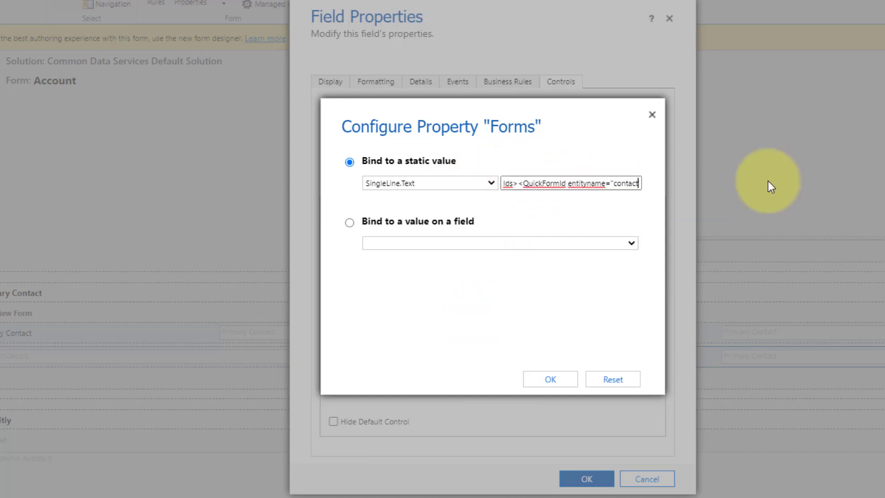
{"action": "key", "text": "Right"}
{"action": "key", "text": "Right"}
{"action": "key", "text": "Right"}
{"action": "key", "text": "Right"}
{"action": "key", "text": "Right"}
{"action": "key", "text": "Right"}
{"action": "key", "text": "Right"}
{"action": "key", "text": "Right"}
{"action": "key", "text": "Right"}
{"action": "key", "text": "Right"}
{"action": "key", "text": "Right"}
{"action": "key", "text": "Right"}
{"action": "key", "text": "Right"}
{"action": "key", "text": "Right"}
{"action": "key", "text": "Right"}
{"action": "key", "text": "Right"}
{"action": "key", "text": "Right"}
{"action": "key", "text": "Right"}
{"action": "key", "text": "Right"}
{"action": "key", "text": "Right"}
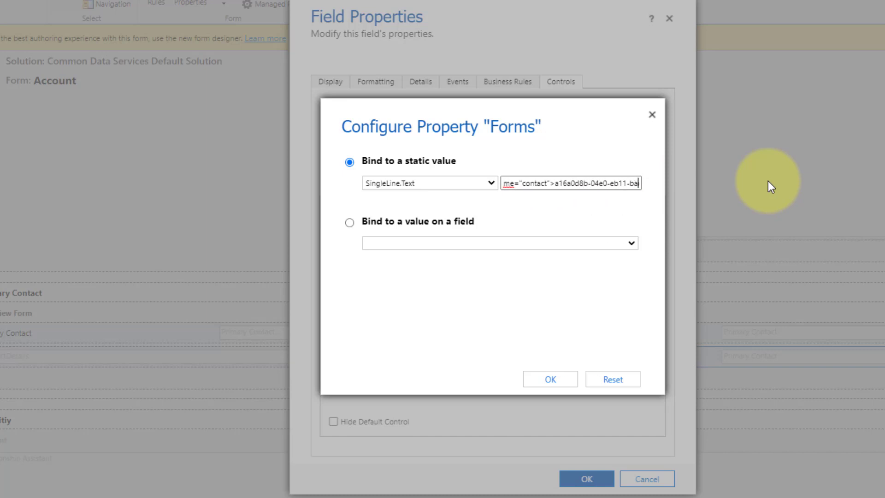
{"action": "key", "text": "Right"}
{"action": "key", "text": "Right"}
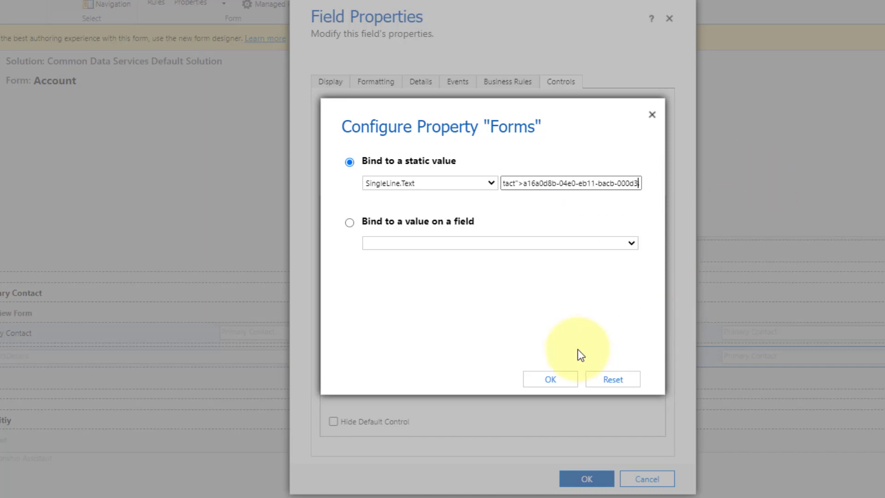
- Confirm the Forms binding and the field properties, and save and publish the Account form
{"action": "left_click", "coordinate": [551, 380]}
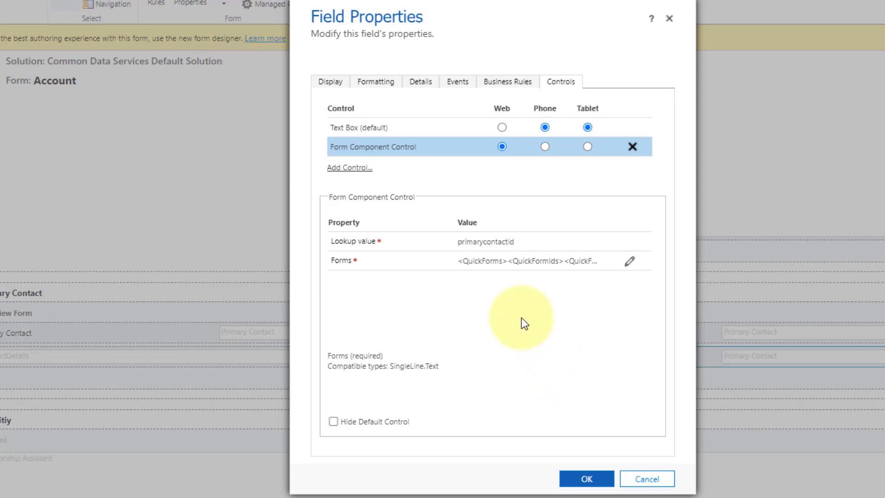
{"action": "left_click", "coordinate": [586, 479]}
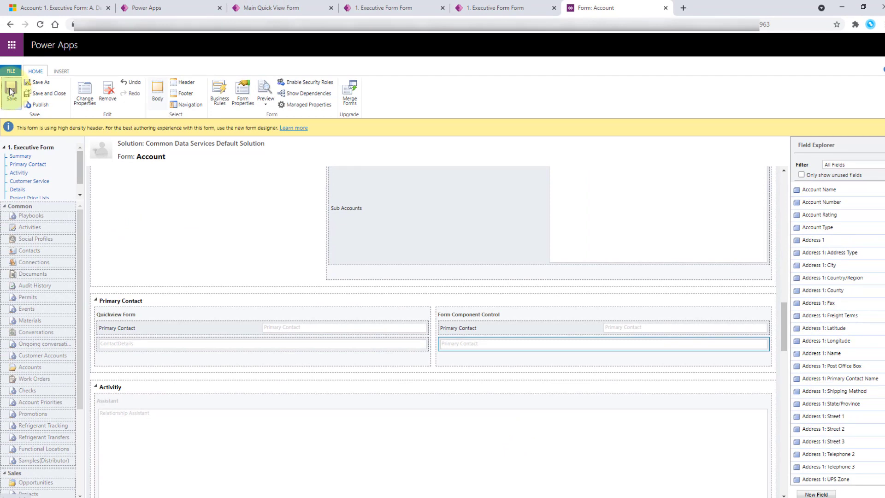
{"action": "left_click", "coordinate": [39, 104]}
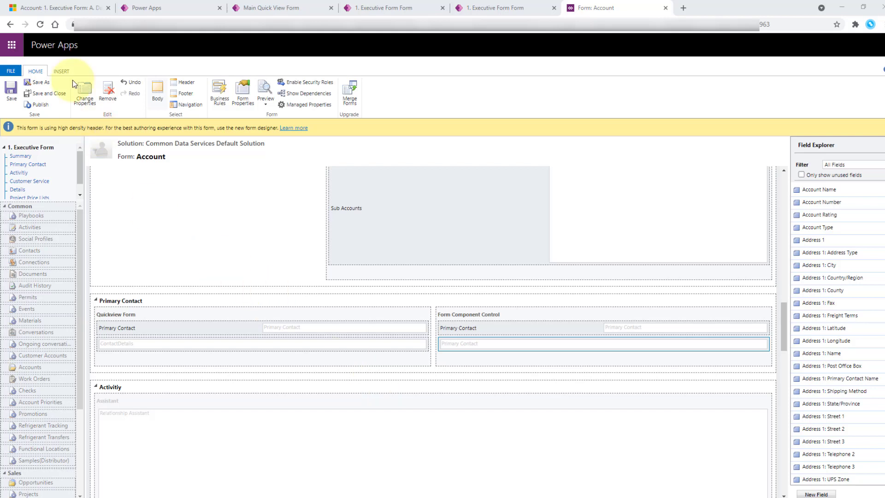
- Reload the A. Datum Corporation account in Dynamics 365 and examine the form component control in its Primary Contact section
{"action": "left_click", "coordinate": [68, 9]}
{"action": "right_click", "coordinate": [262, 273]}
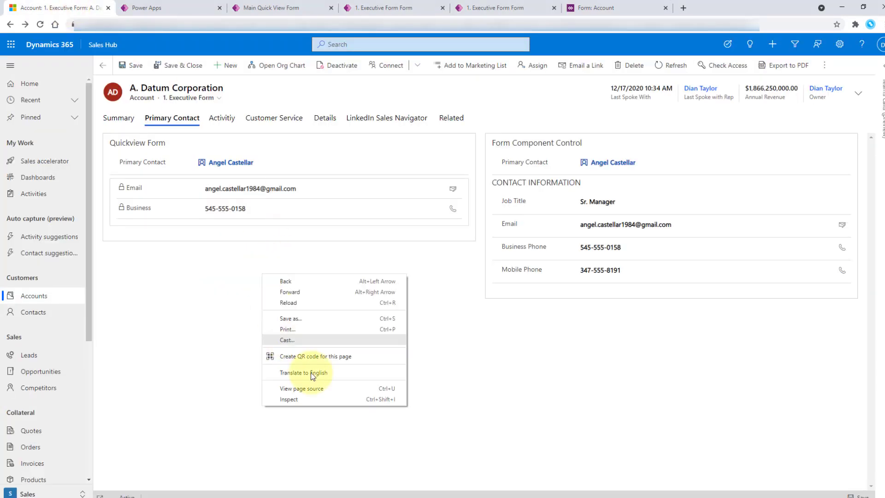
{"action": "left_click", "coordinate": [319, 400]}
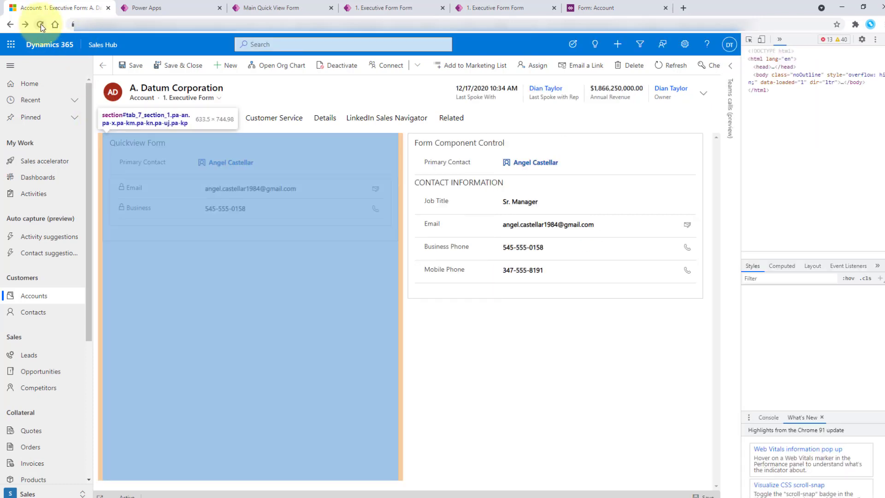
{"action": "left_click", "coordinate": [41, 24]}
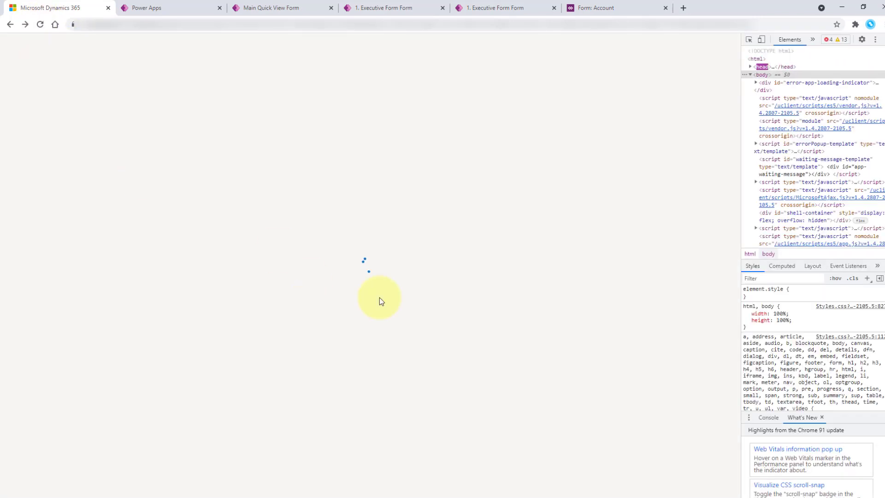
{"action": "left_click", "coordinate": [881, 40]}
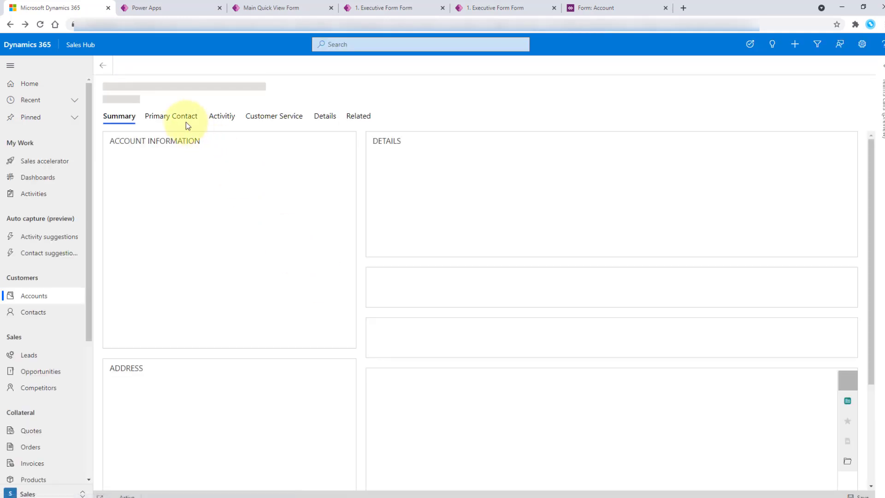
{"action": "left_click", "coordinate": [178, 115]}
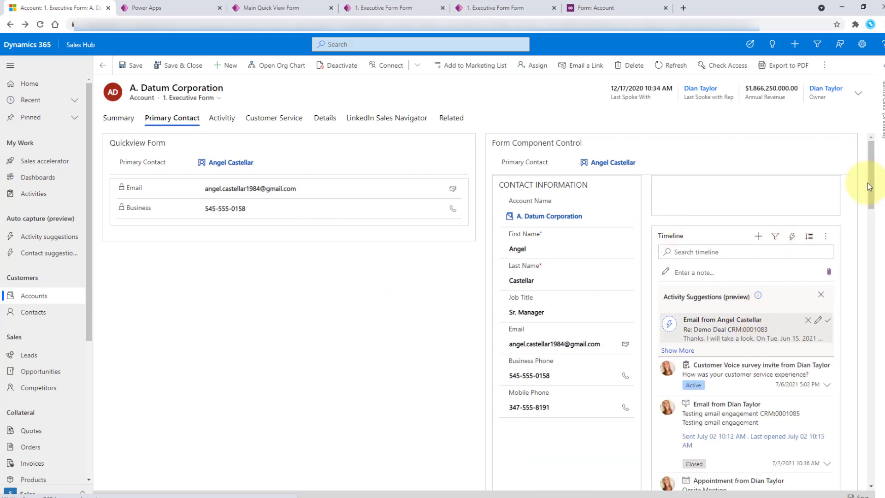
{"action": "left_click_drag", "start_coordinate": [872, 180], "coordinate": [855, 118]}
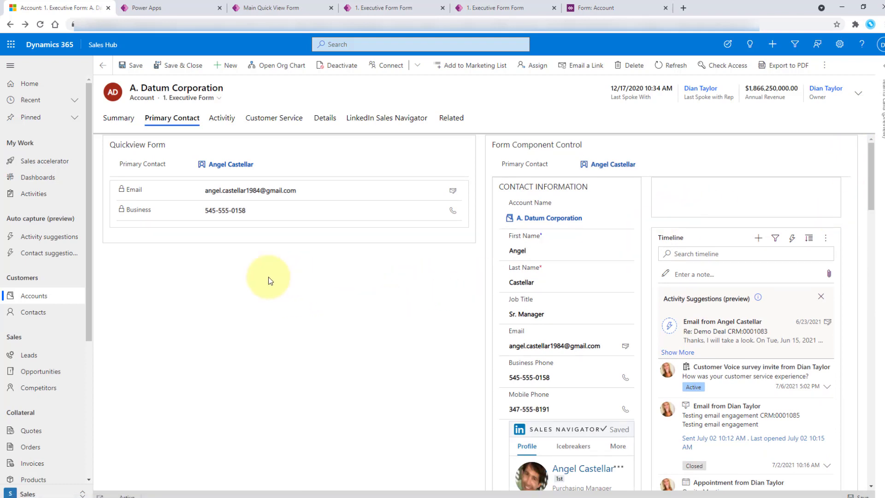
- Find the Sales Hub app among the published apps and open it in the App Designer
{"action": "left_click", "coordinate": [102, 47]}
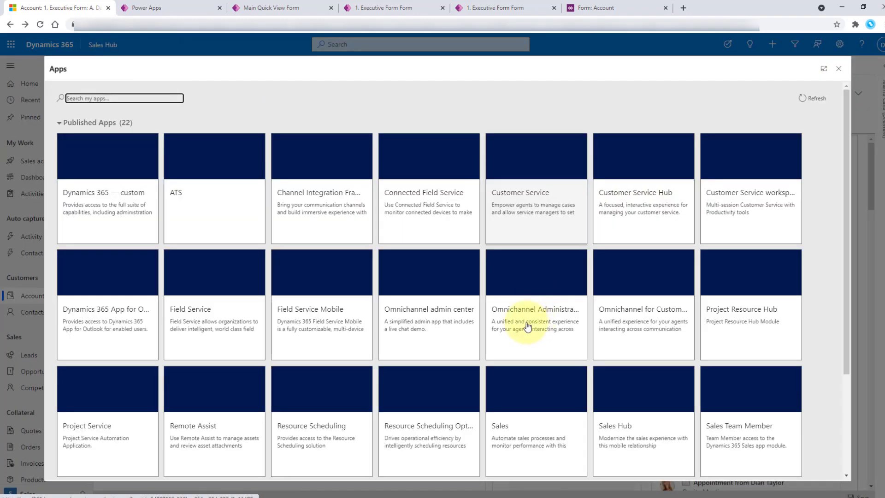
{"action": "left_click", "coordinate": [685, 417]}
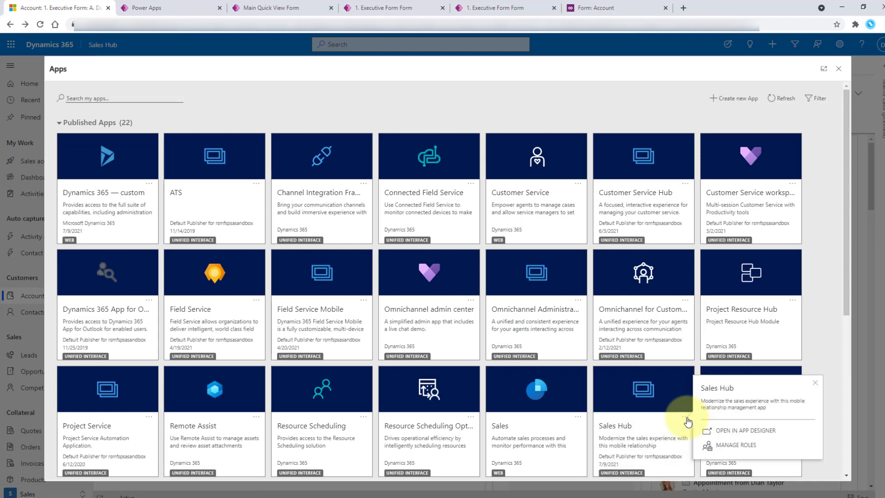
{"action": "left_click", "coordinate": [730, 432]}
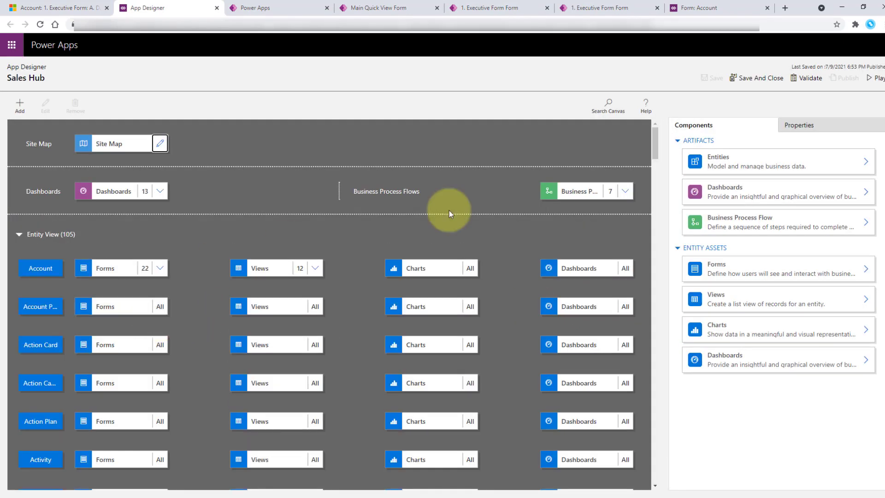
- Search the app's canvas for "contac", select the Contact entity and open its list of included forms
{"action": "left_click", "coordinate": [609, 104]}
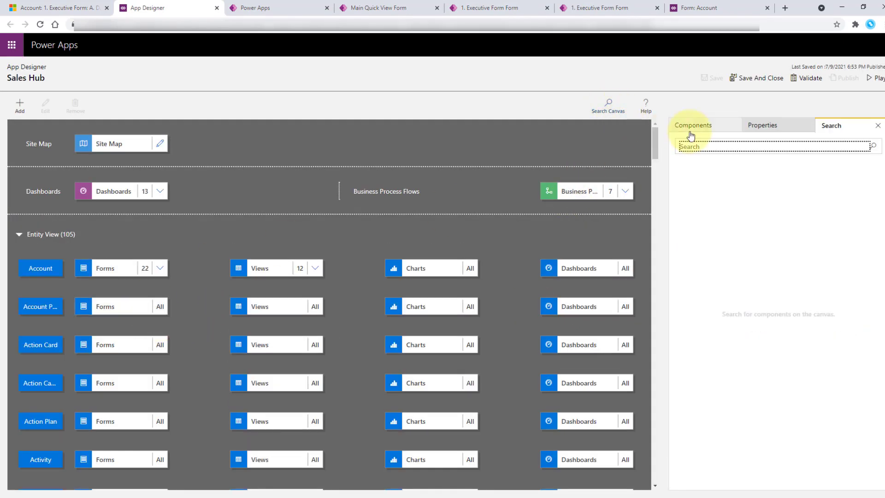
{"action": "type", "text": "c"}
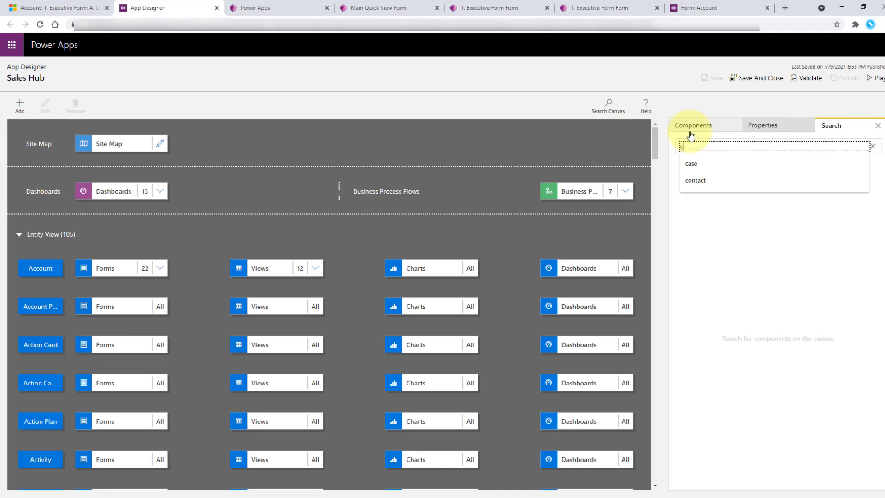
{"action": "type", "text": "ontac"}
{"action": "left_click", "coordinate": [696, 193]}
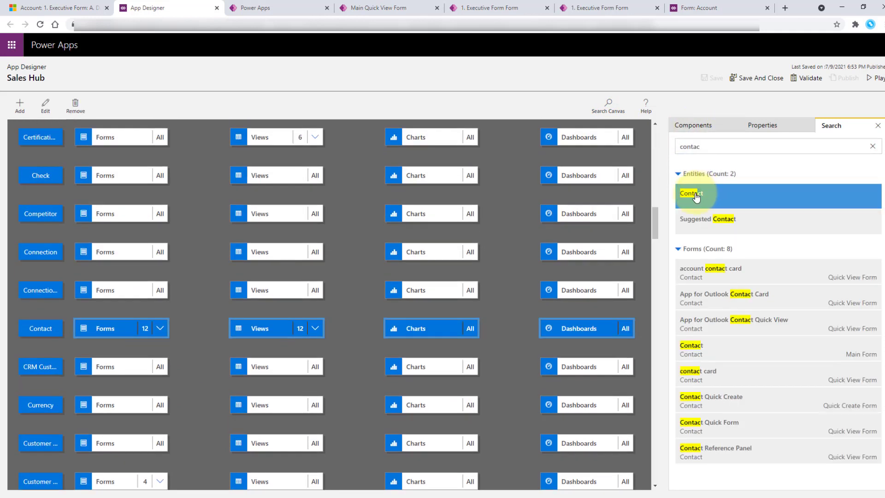
{"action": "left_click", "coordinate": [152, 331]}
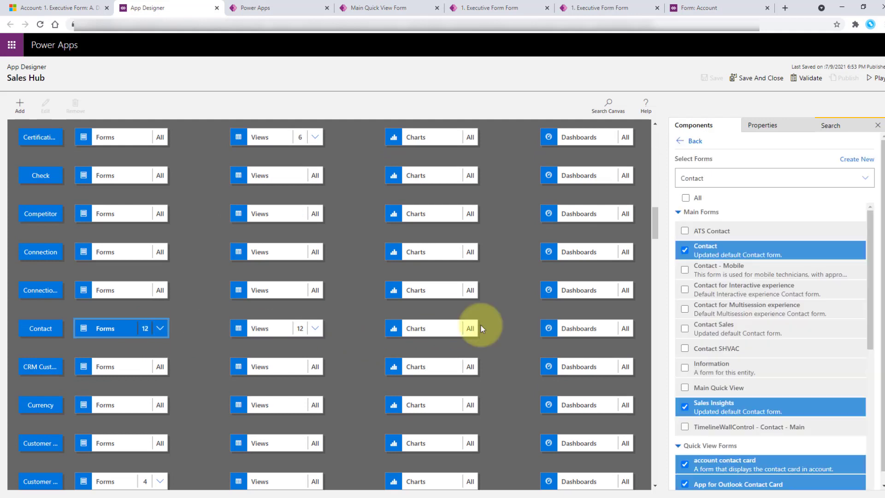
- Include the Main Quick View main form for the Contact entity in the Sales Hub app, and save and publish the app
{"action": "scroll", "coordinate": [826, 349], "scroll_direction": "down", "scroll_amount": 1}
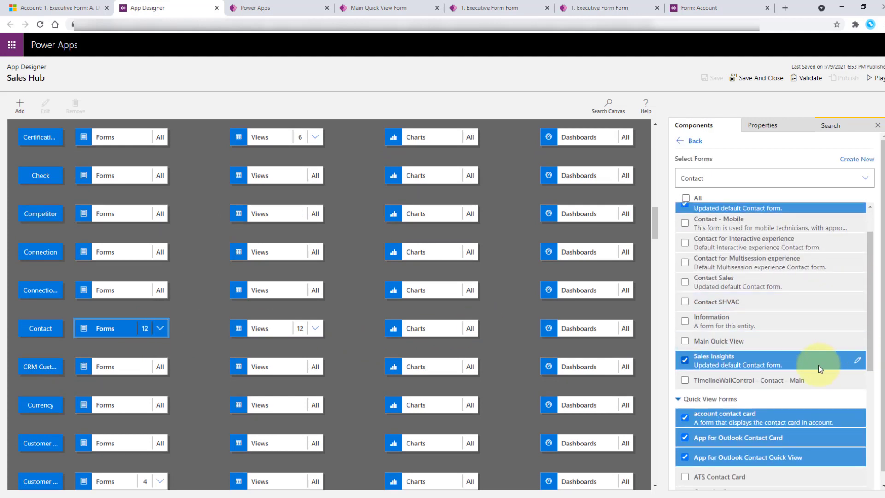
{"action": "left_click", "coordinate": [685, 342]}
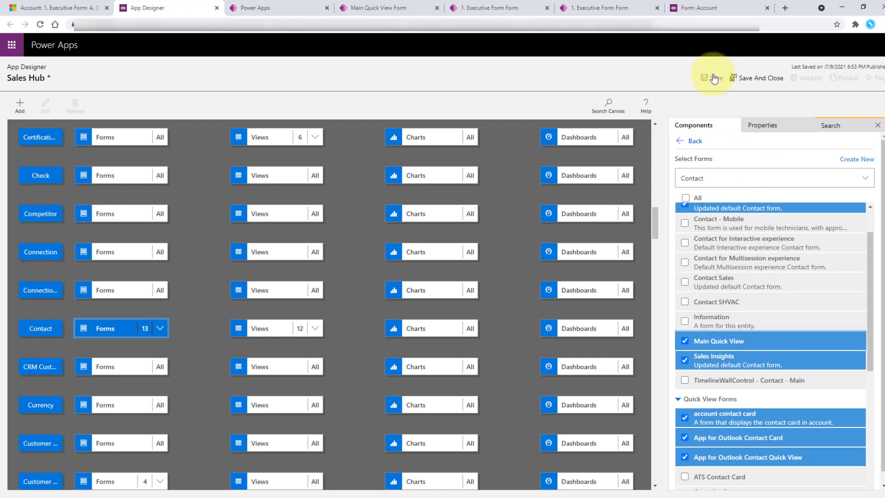
{"action": "left_click", "coordinate": [712, 78]}
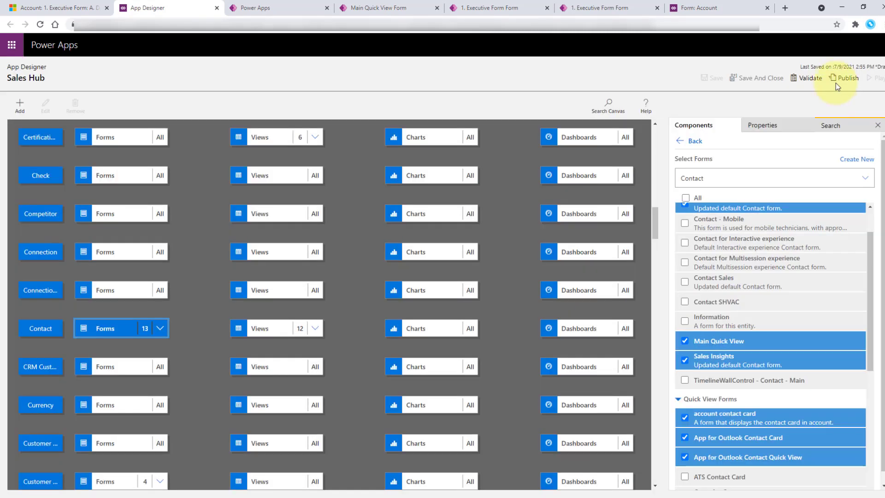
{"action": "left_click", "coordinate": [838, 80]}
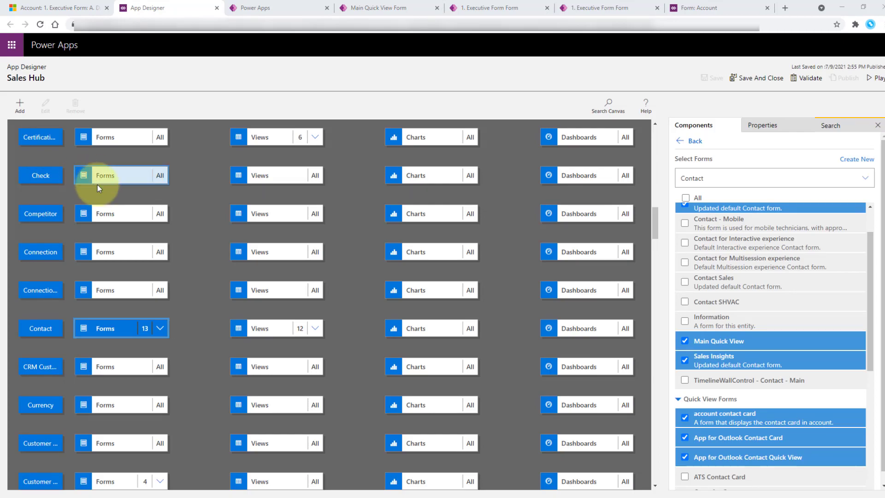
- Return to the A. Datum Corporation account in Dynamics 365, close the apps list, reload the record and reopen its Primary Contact section
{"action": "left_click", "coordinate": [60, 8]}
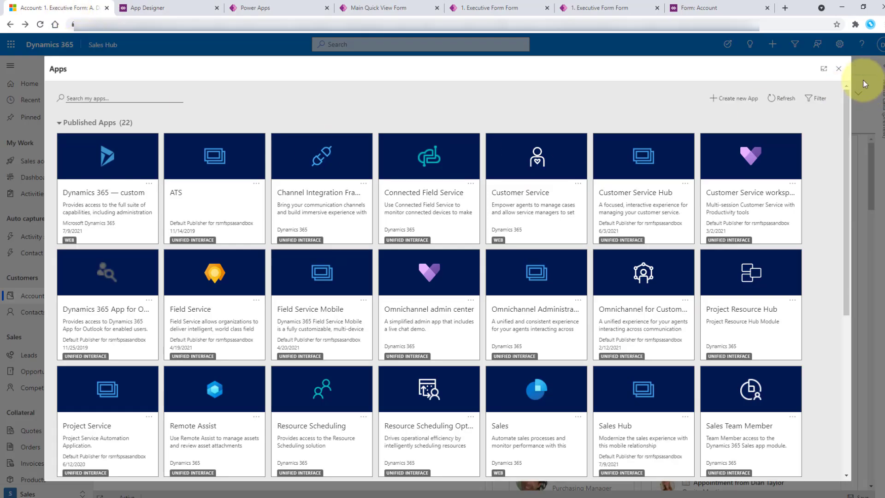
{"action": "left_click", "coordinate": [838, 68]}
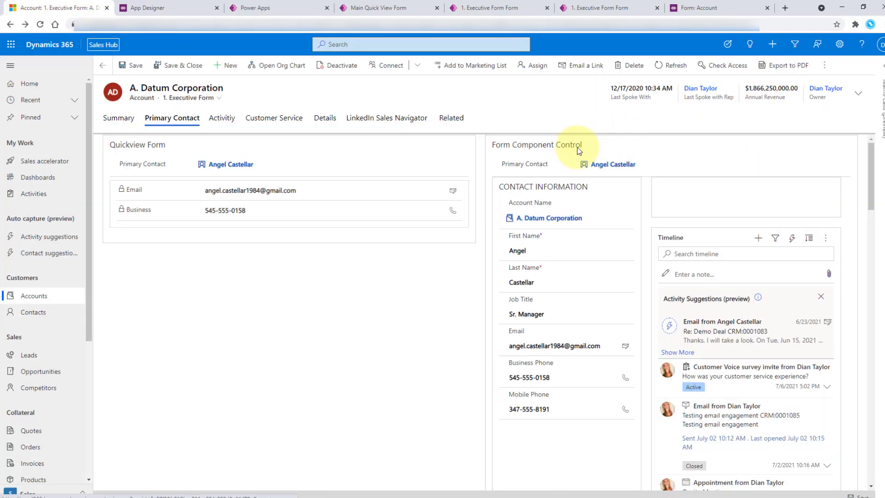
{"action": "left_click", "coordinate": [41, 25]}
{"action": "key", "text": "F5"}
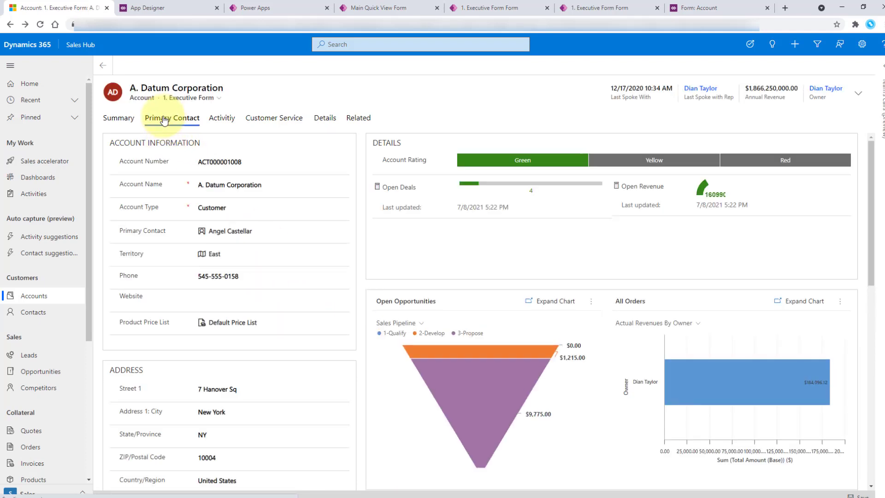
{"action": "left_click", "coordinate": [164, 118]}
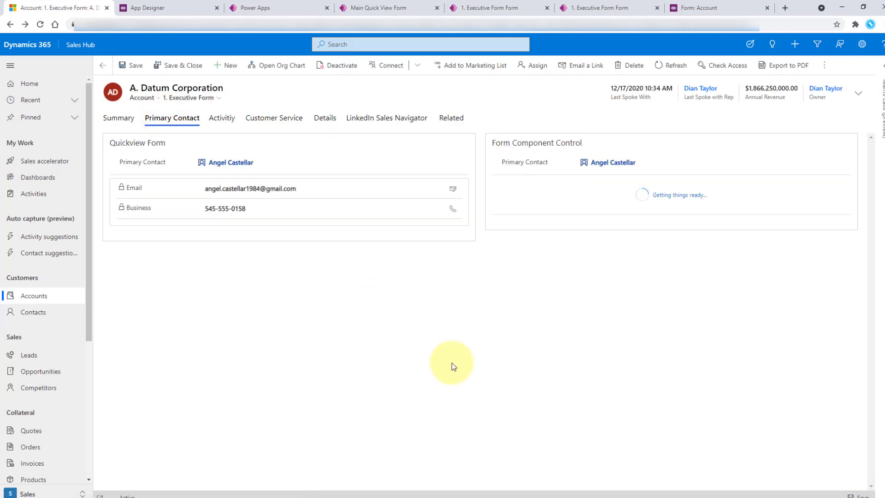